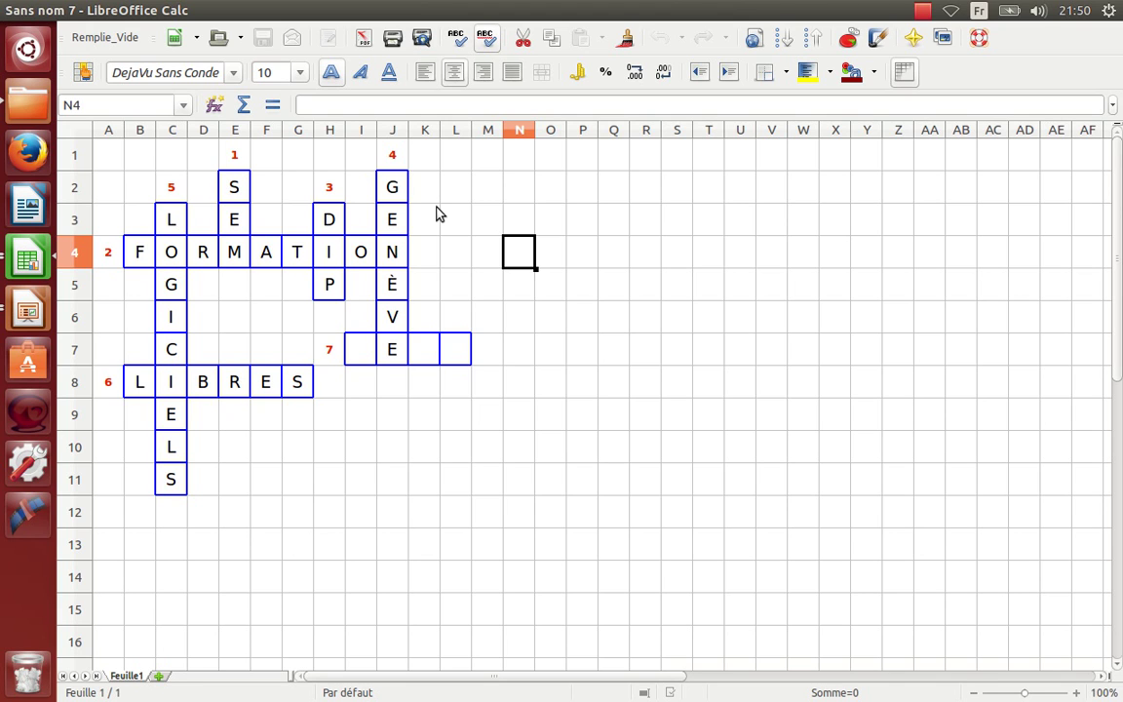
Hide the crossword letters with the Remplie_Vide macro and show them again
{"action": "left_click", "coordinate": [104, 39]}
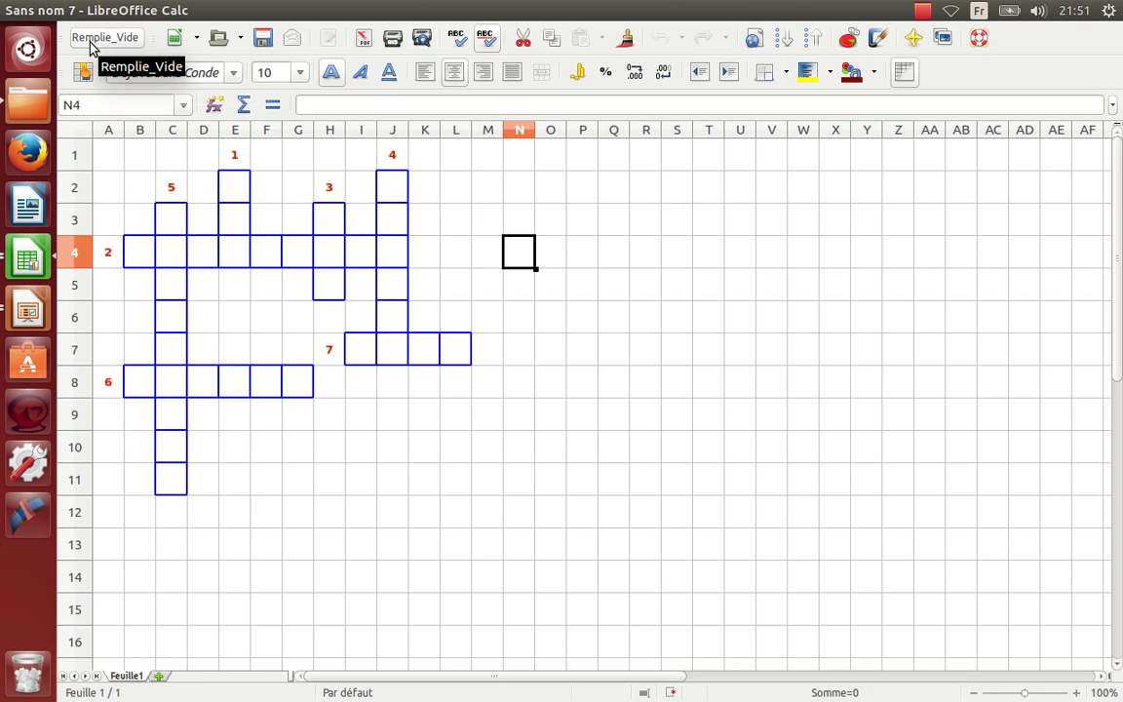
{"action": "left_click", "coordinate": [91, 43]}
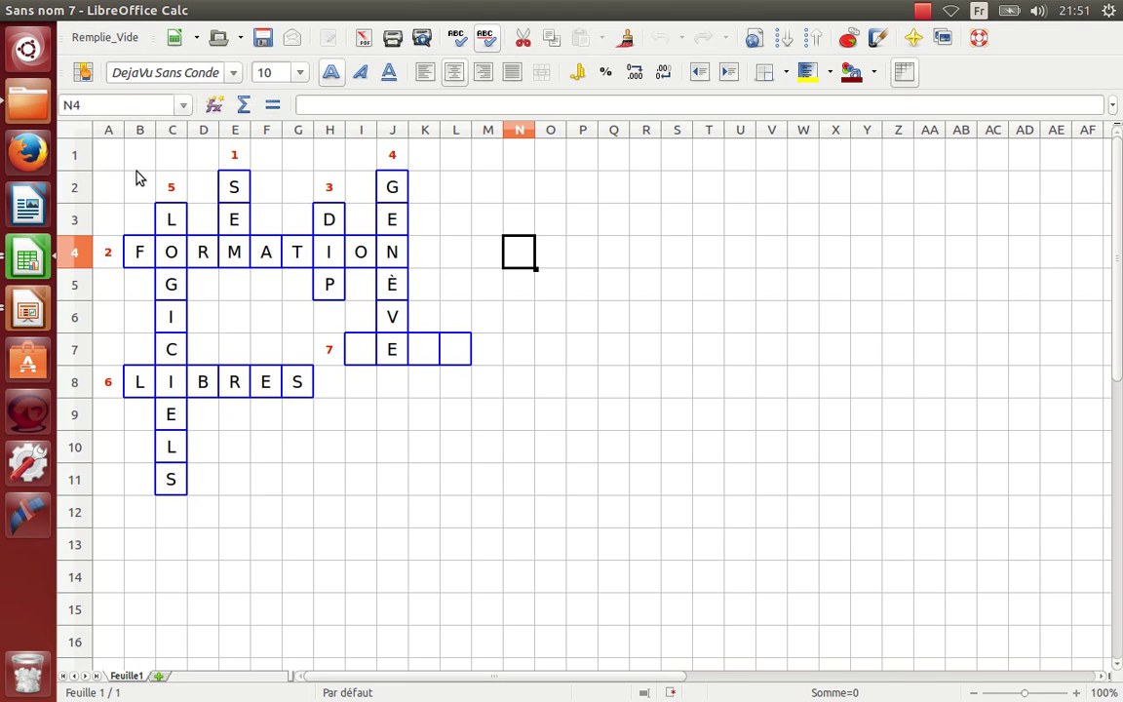
Set the width of all columns in the sheet to 1.40 cm
{"action": "left_click", "coordinate": [78, 132]}
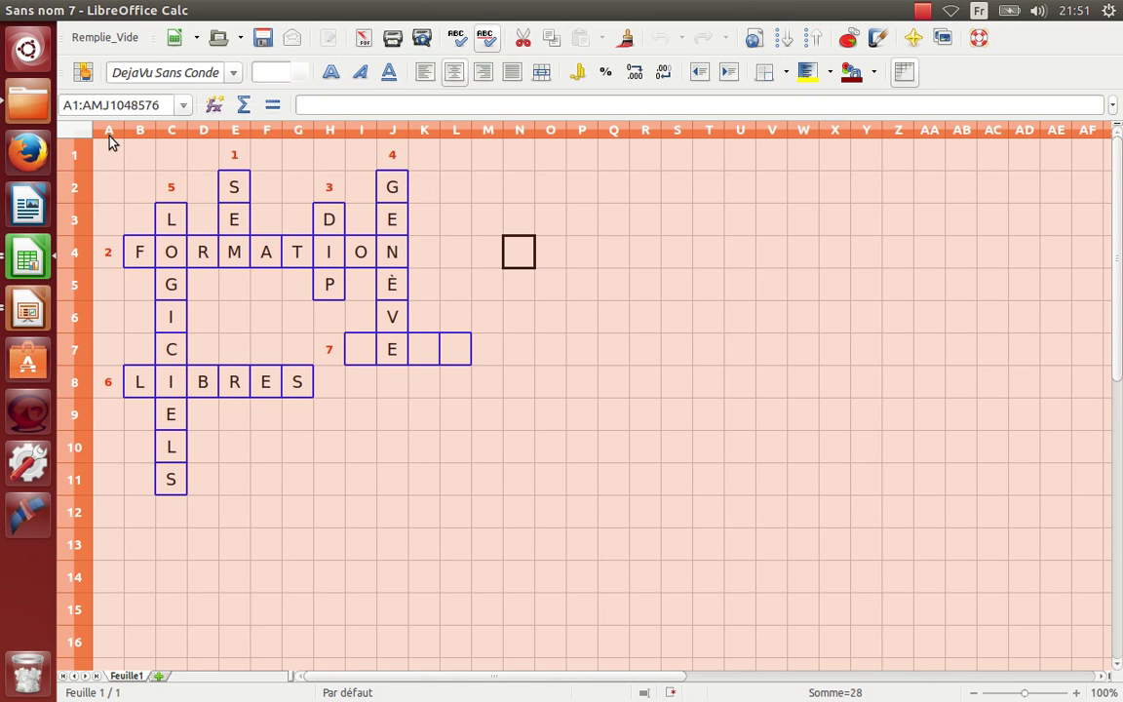
{"action": "right_click", "coordinate": [112, 136]}
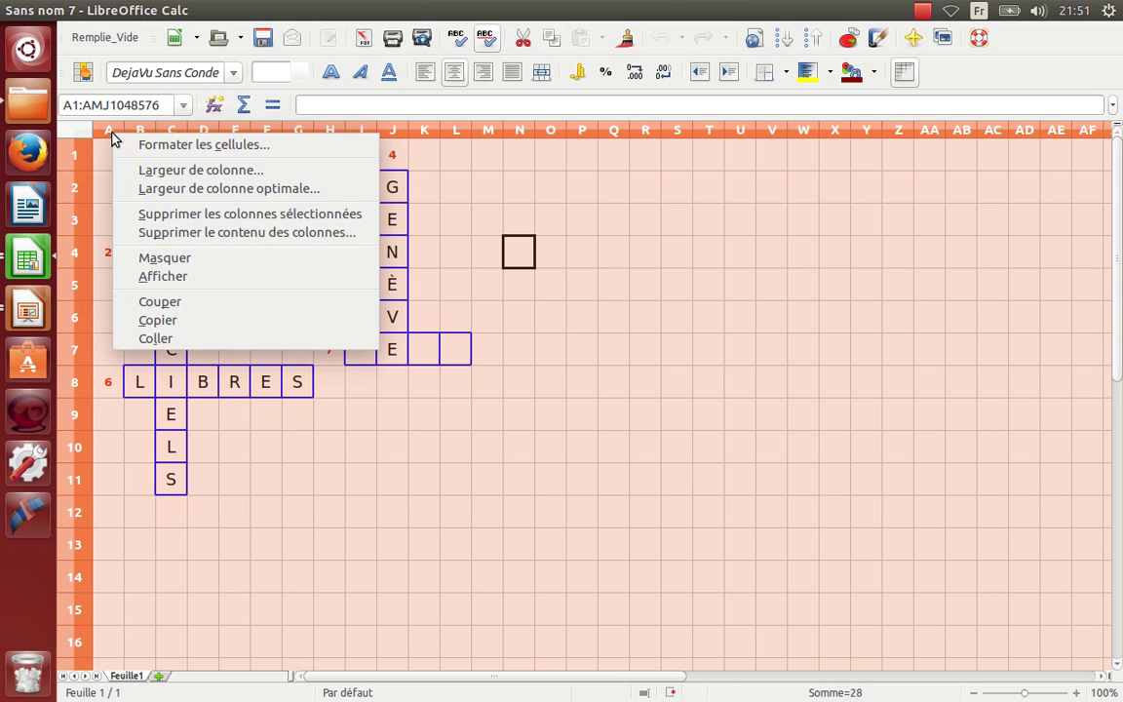
{"action": "left_click", "coordinate": [164, 175]}
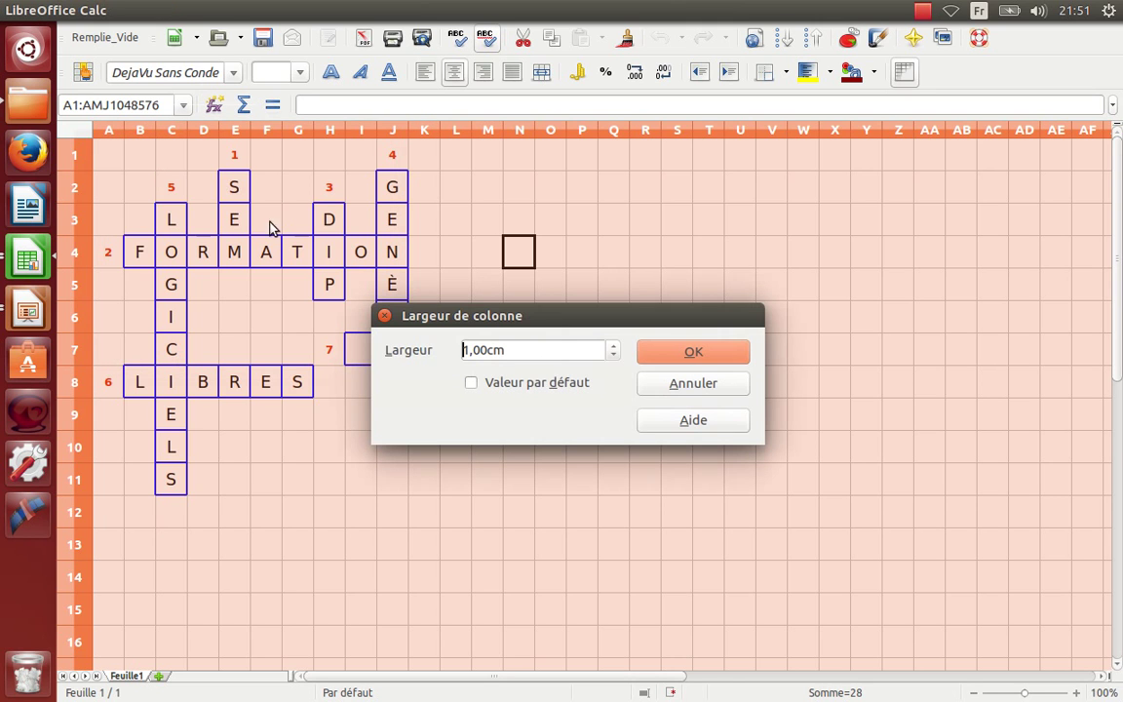
{"action": "left_click", "coordinate": [613, 345]}
{"action": "left_click", "coordinate": [612, 346]}
{"action": "left_click", "coordinate": [612, 345]}
{"action": "left_click", "coordinate": [612, 345]}
{"action": "left_click", "coordinate": [657, 351]}
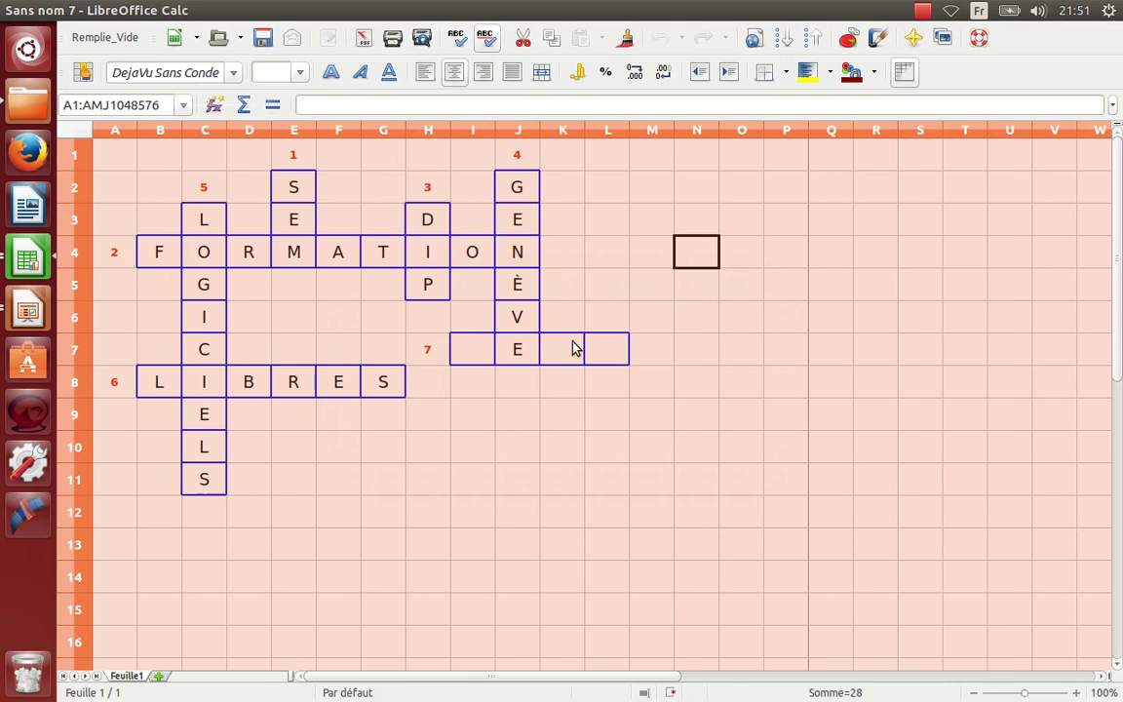
Set the height of all rows in the sheet to 1.40 cm and clear the whole-sheet selection
{"action": "right_click", "coordinate": [64, 148]}
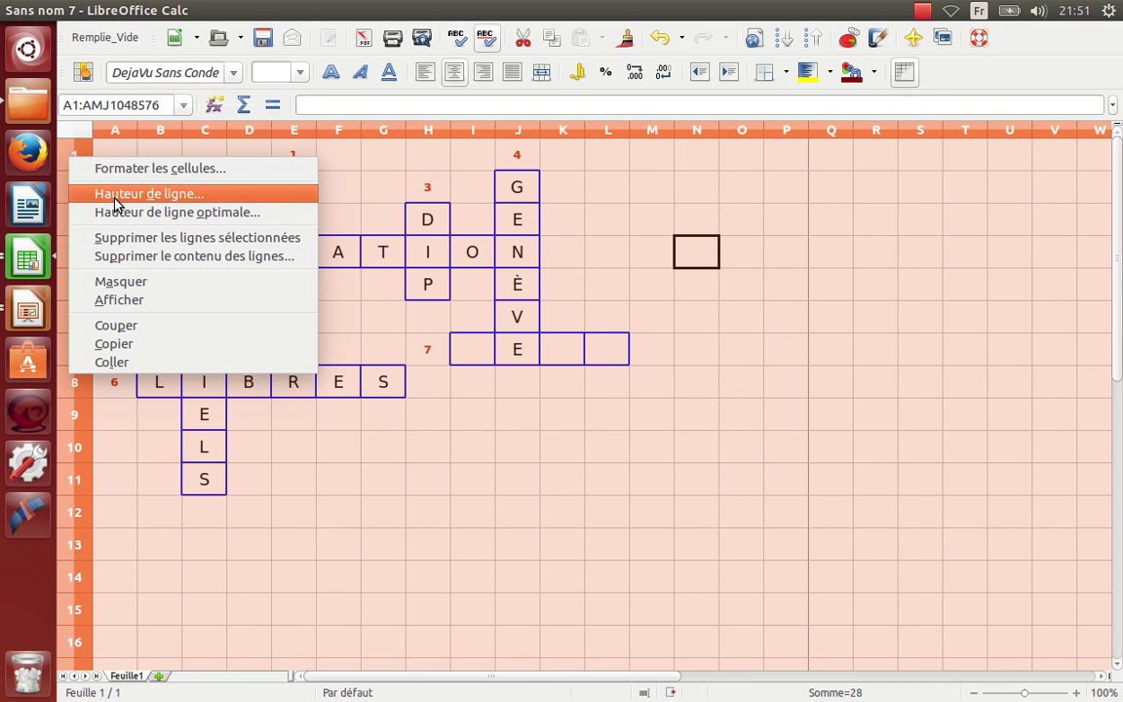
{"action": "left_click", "coordinate": [115, 203]}
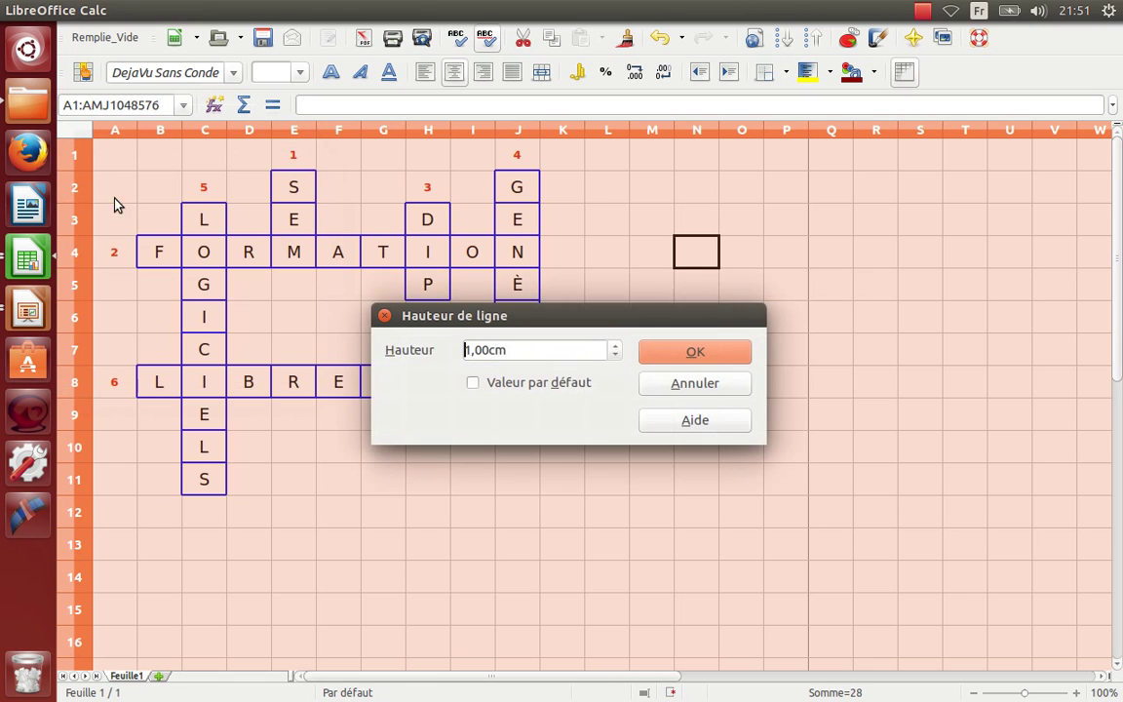
{"action": "left_click", "coordinate": [615, 346]}
{"action": "left_click", "coordinate": [616, 346]}
{"action": "left_click", "coordinate": [616, 346]}
{"action": "left_click", "coordinate": [615, 346]}
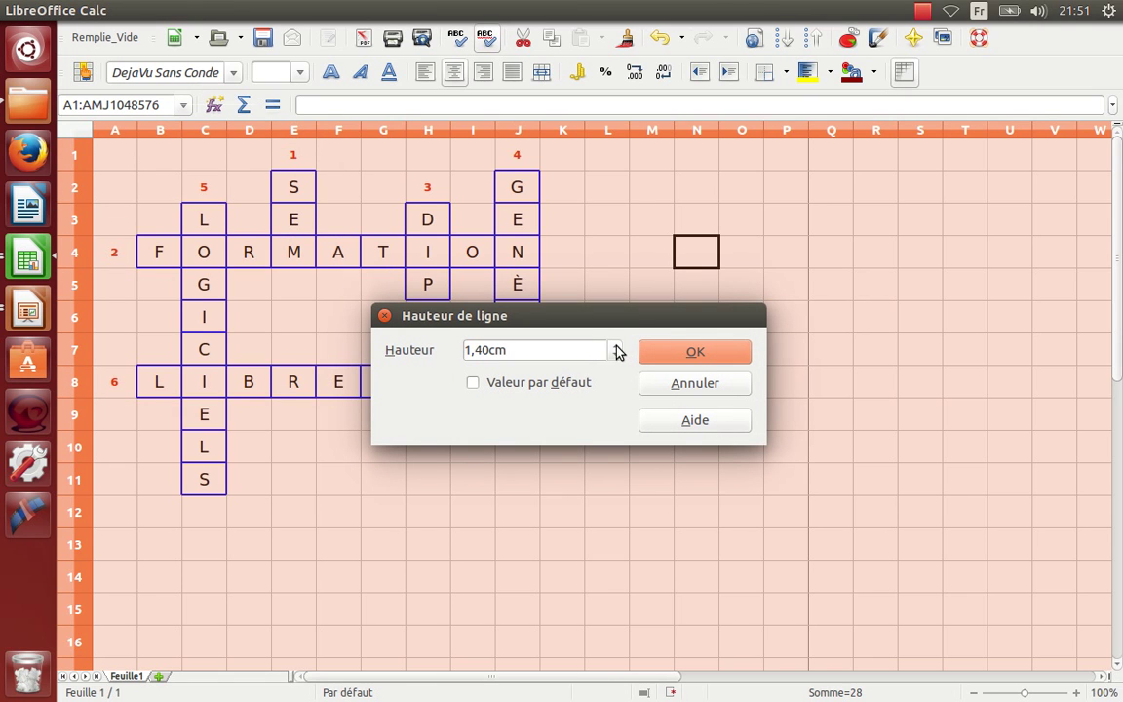
{"action": "left_click", "coordinate": [690, 357]}
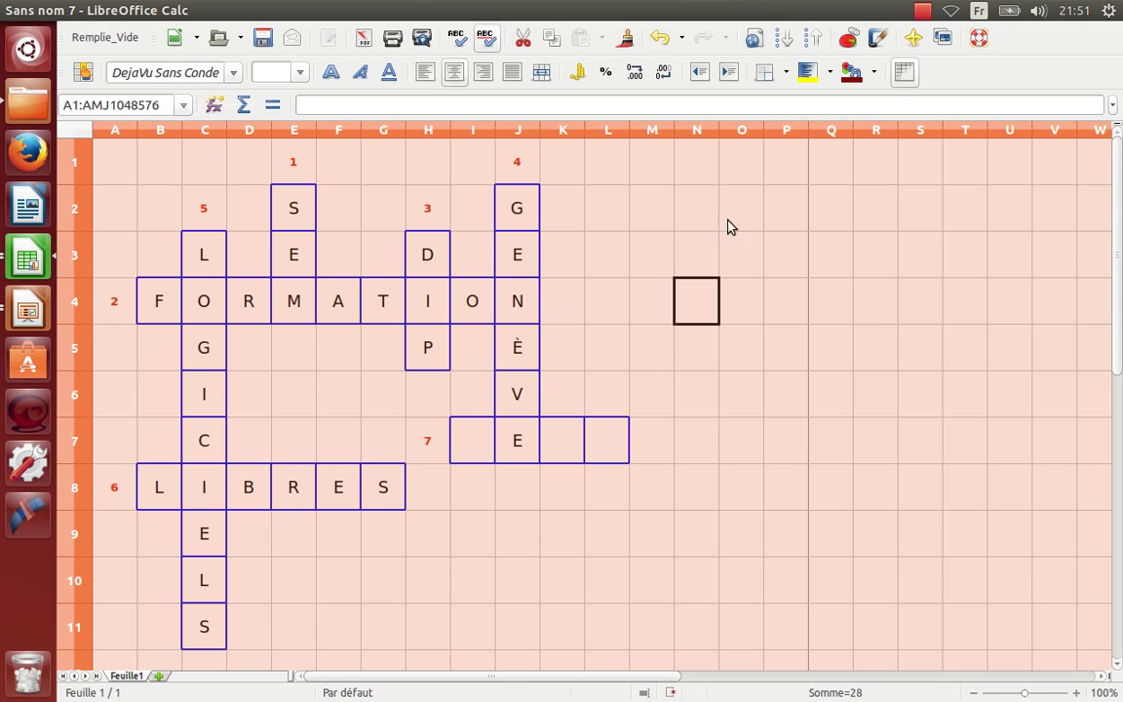
{"action": "left_click", "coordinate": [661, 230]}
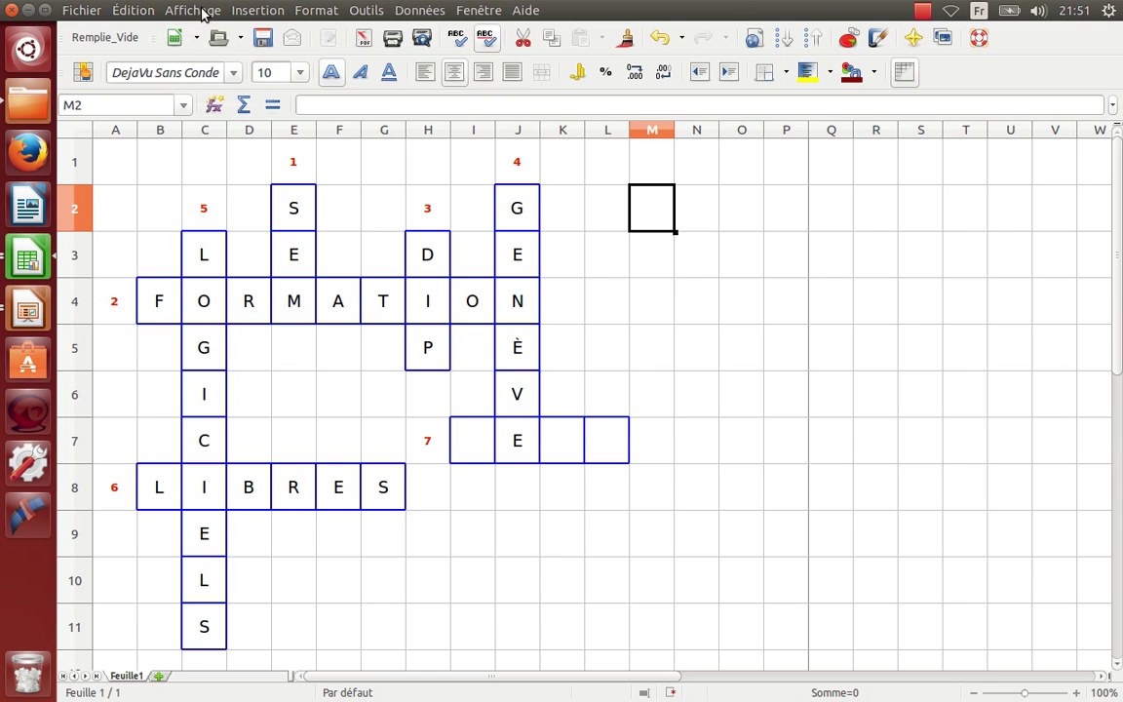
Reduce the print range to columns A to M and rows 1 to 15 in the page break preview, and return to the normal view
{"action": "left_click", "coordinate": [195, 11]}
{"action": "left_click", "coordinate": [225, 51]}
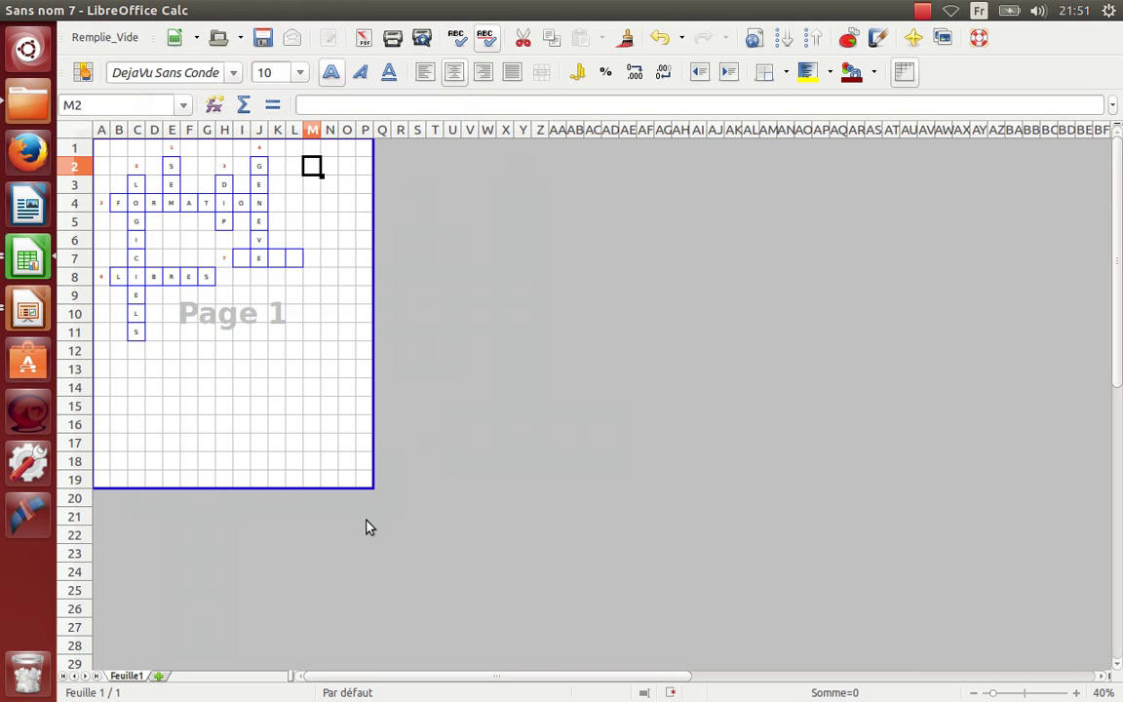
{"action": "left_click_drag", "start_coordinate": [236, 489], "coordinate": [239, 410]}
{"action": "left_click_drag", "start_coordinate": [373, 263], "coordinate": [321, 261]}
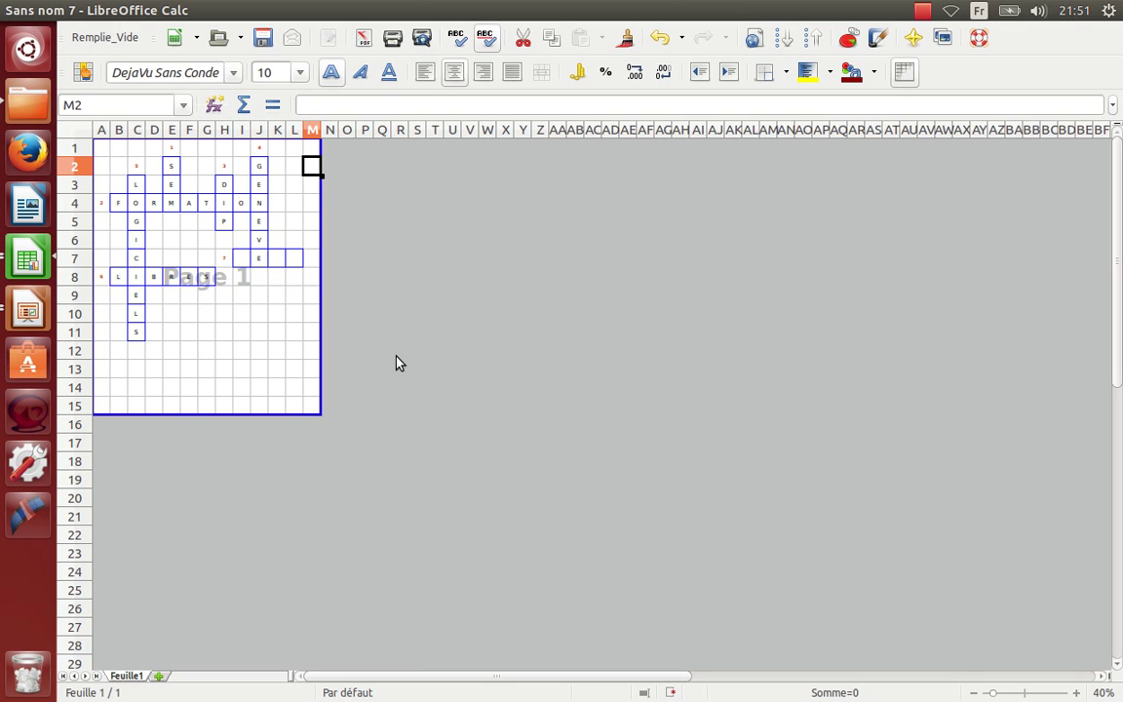
{"action": "left_click", "coordinate": [194, 11]}
{"action": "left_click", "coordinate": [202, 32]}
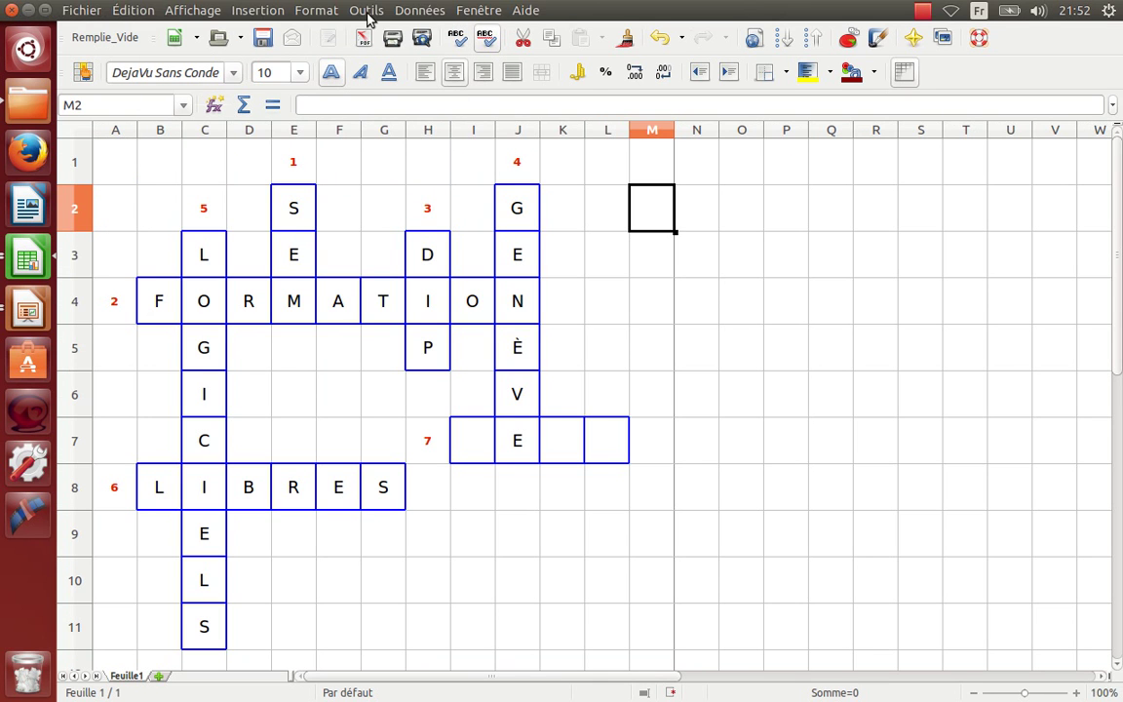
Display the styles and formatting list and select cell J1, which holds clue number 4
{"action": "left_click", "coordinate": [318, 11]}
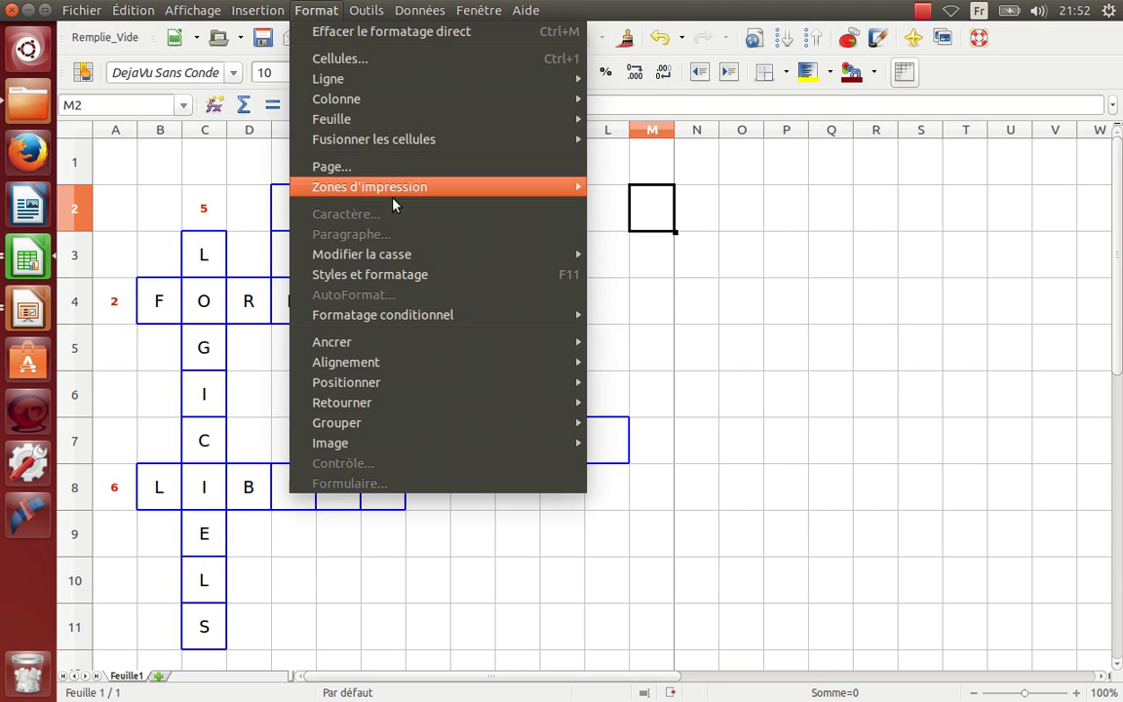
{"action": "left_click", "coordinate": [406, 281]}
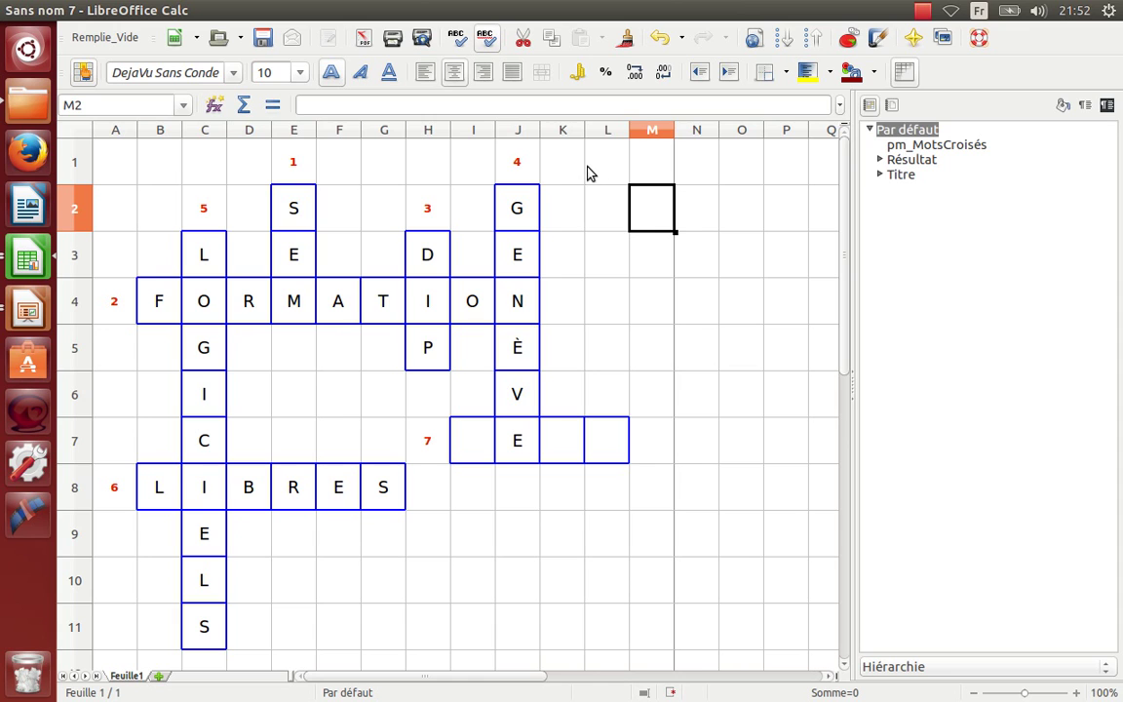
{"action": "left_click", "coordinate": [603, 217]}
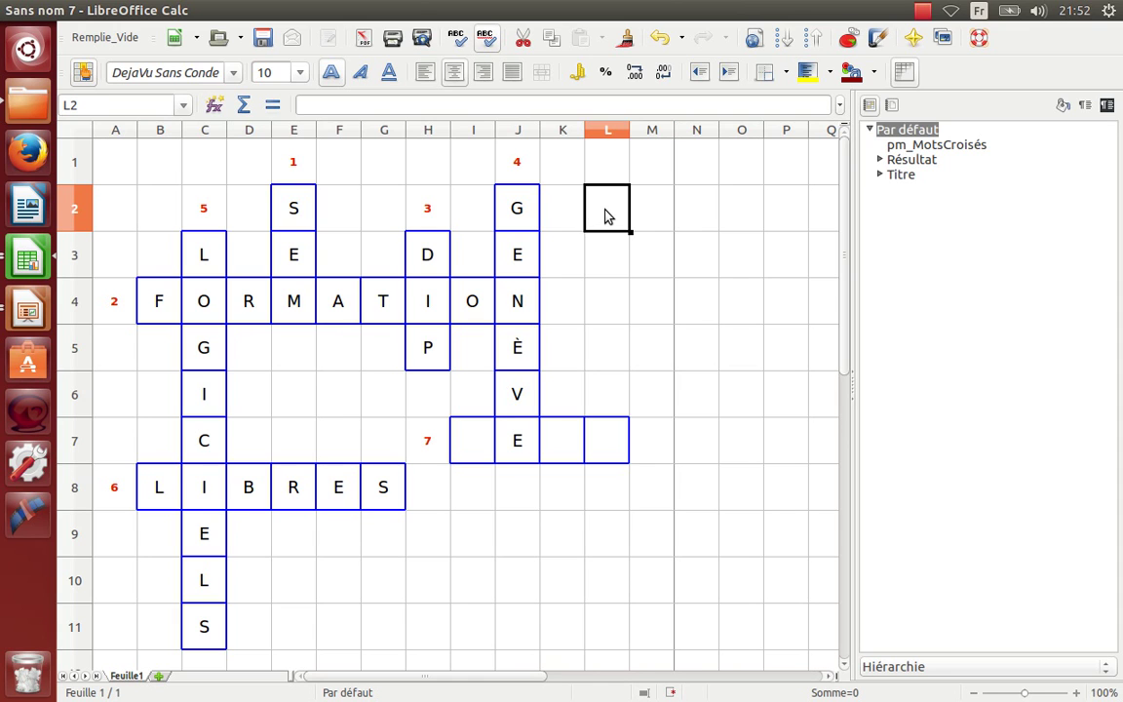
{"action": "left_click", "coordinate": [518, 167]}
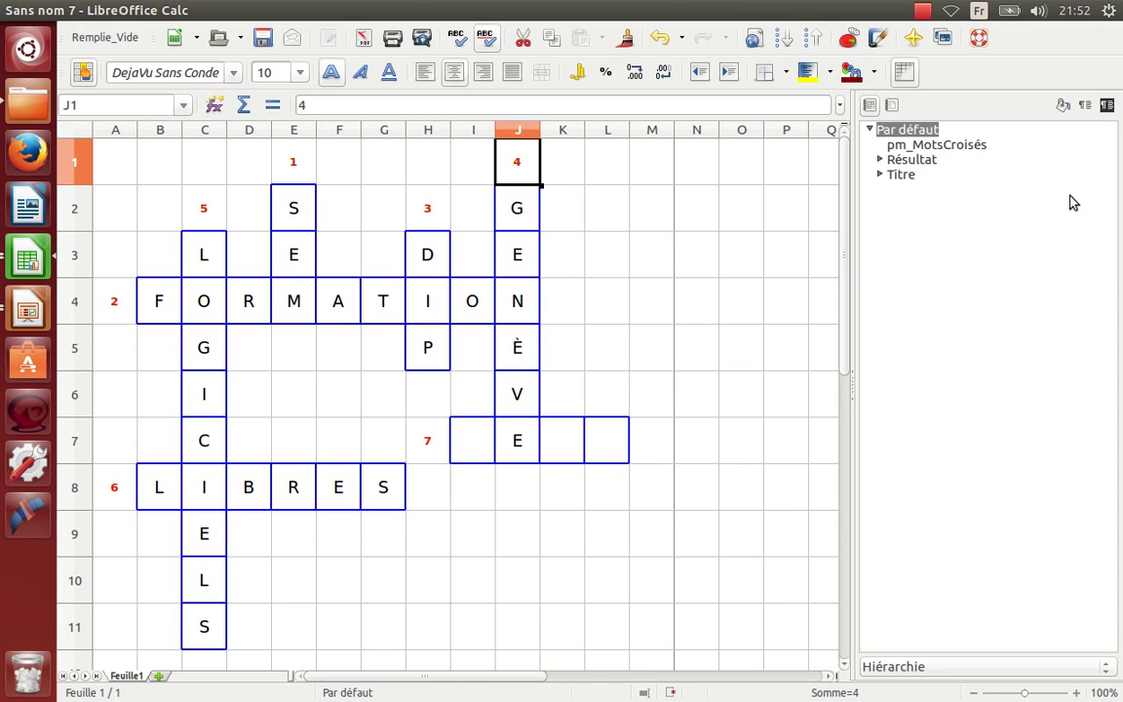
Change the border colour of the pm_MotsCroisés cell style to Ubuntu Light Aubergine
{"action": "left_click", "coordinate": [957, 147]}
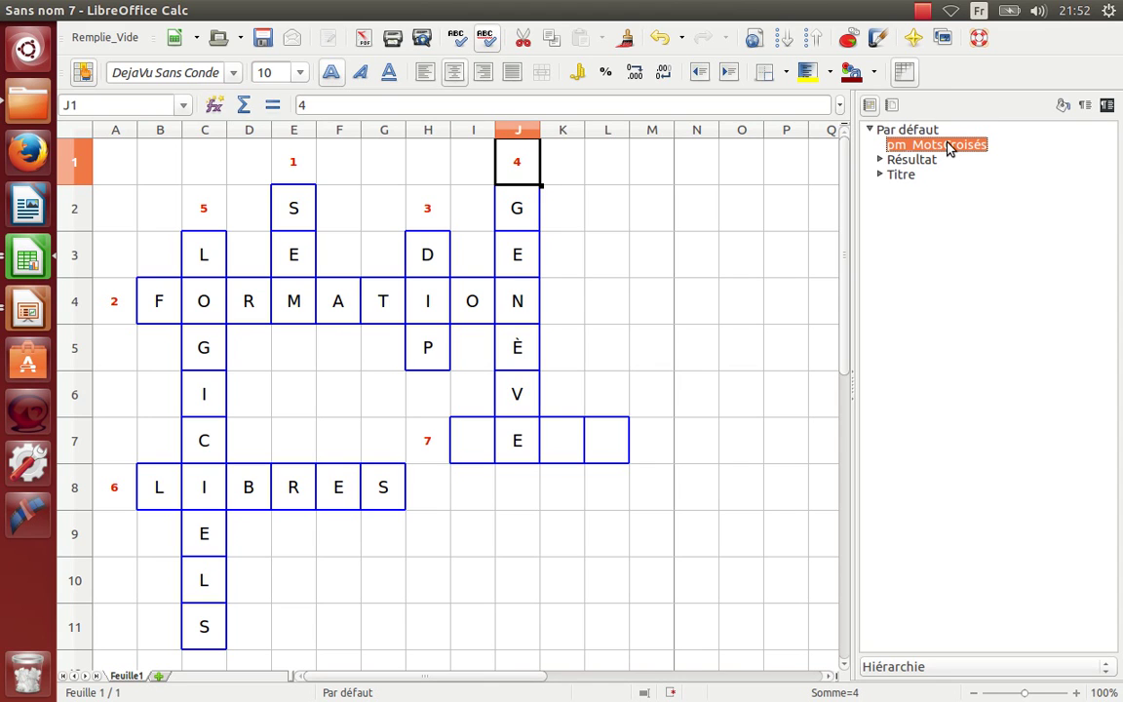
{"action": "right_click", "coordinate": [949, 145]}
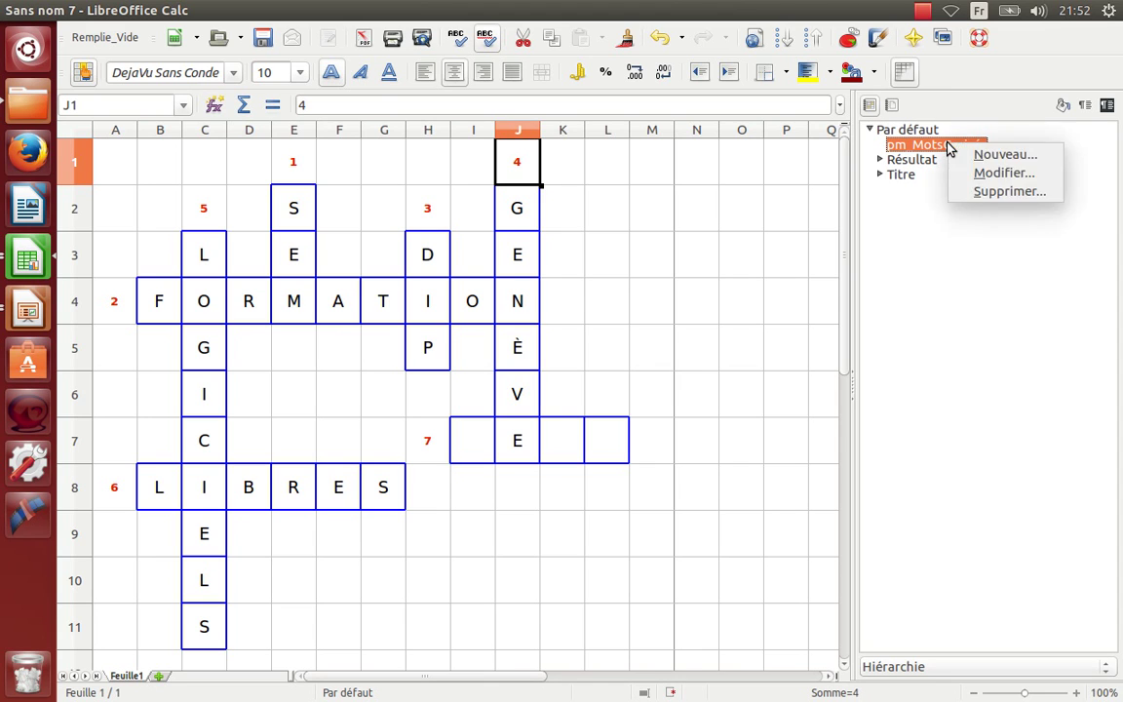
{"action": "left_click", "coordinate": [992, 174]}
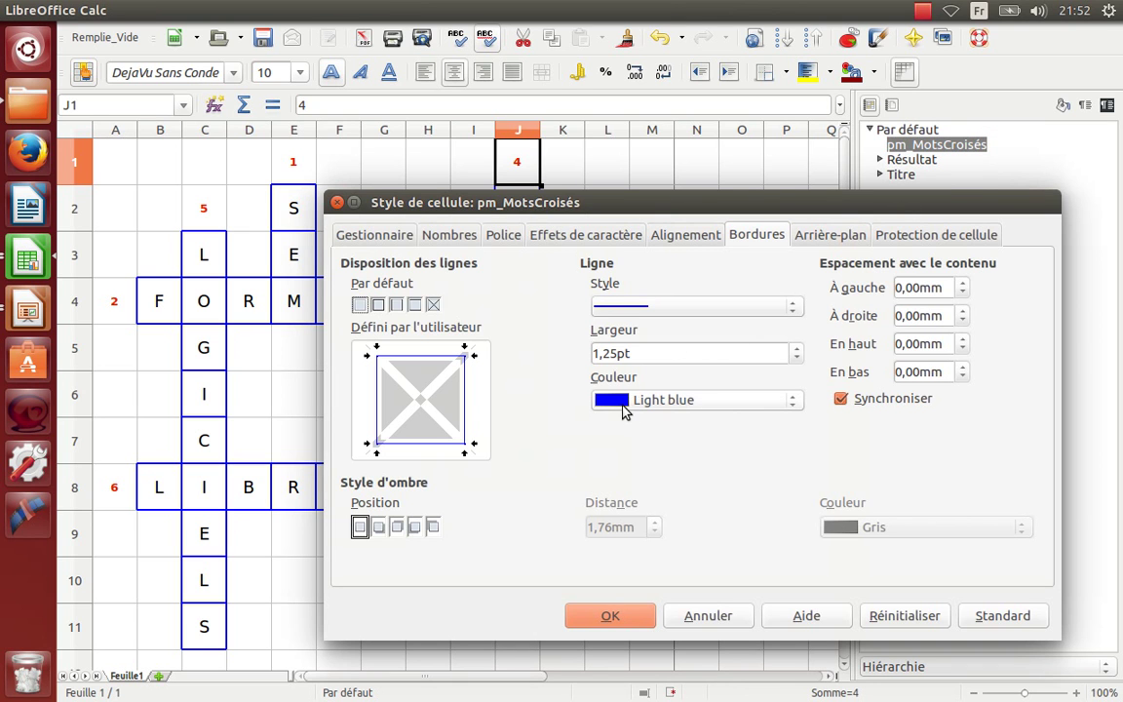
{"action": "left_click", "coordinate": [629, 404]}
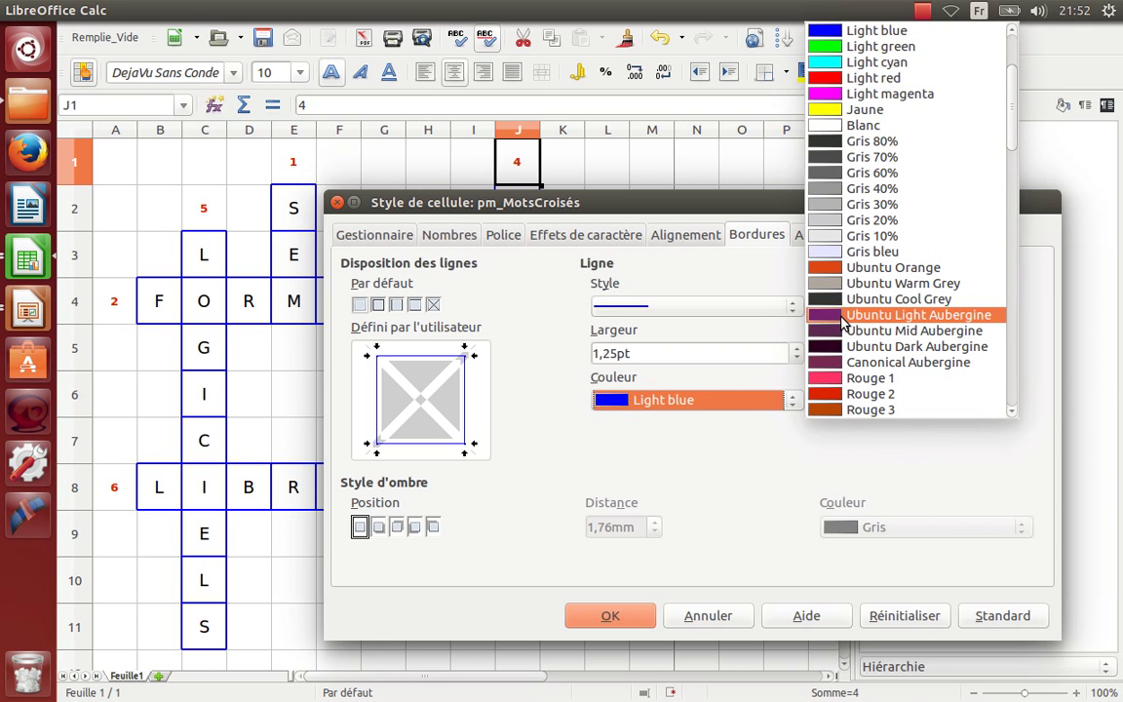
{"action": "left_click", "coordinate": [919, 315]}
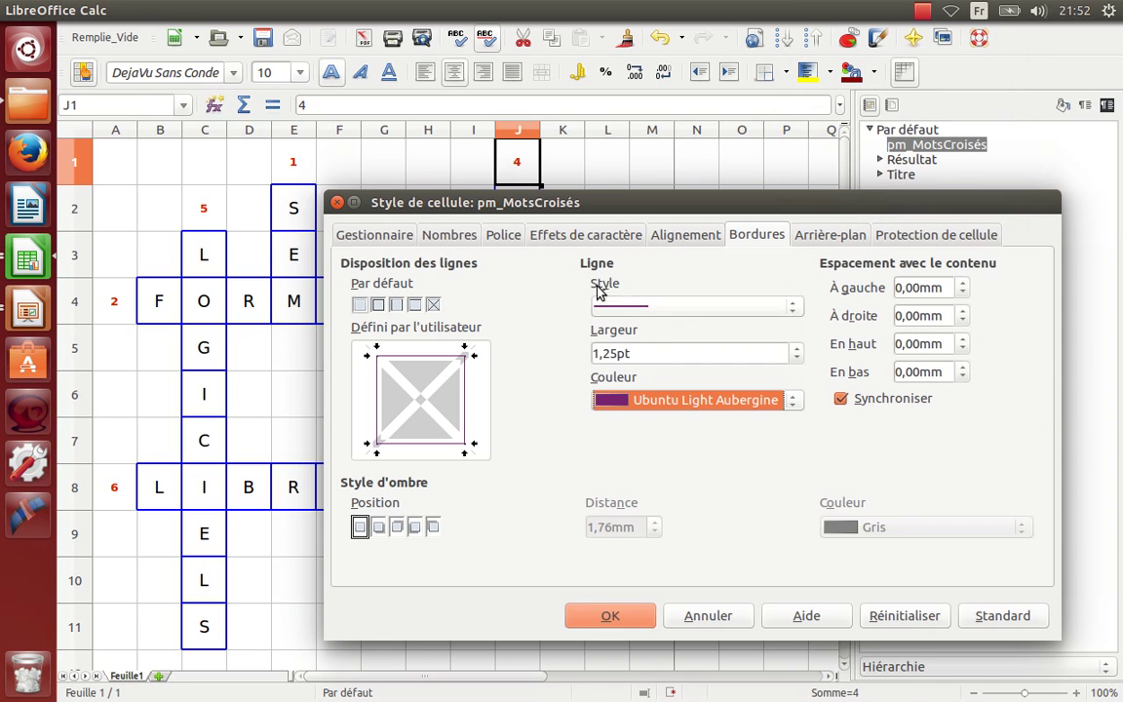
{"action": "left_click", "coordinate": [554, 240]}
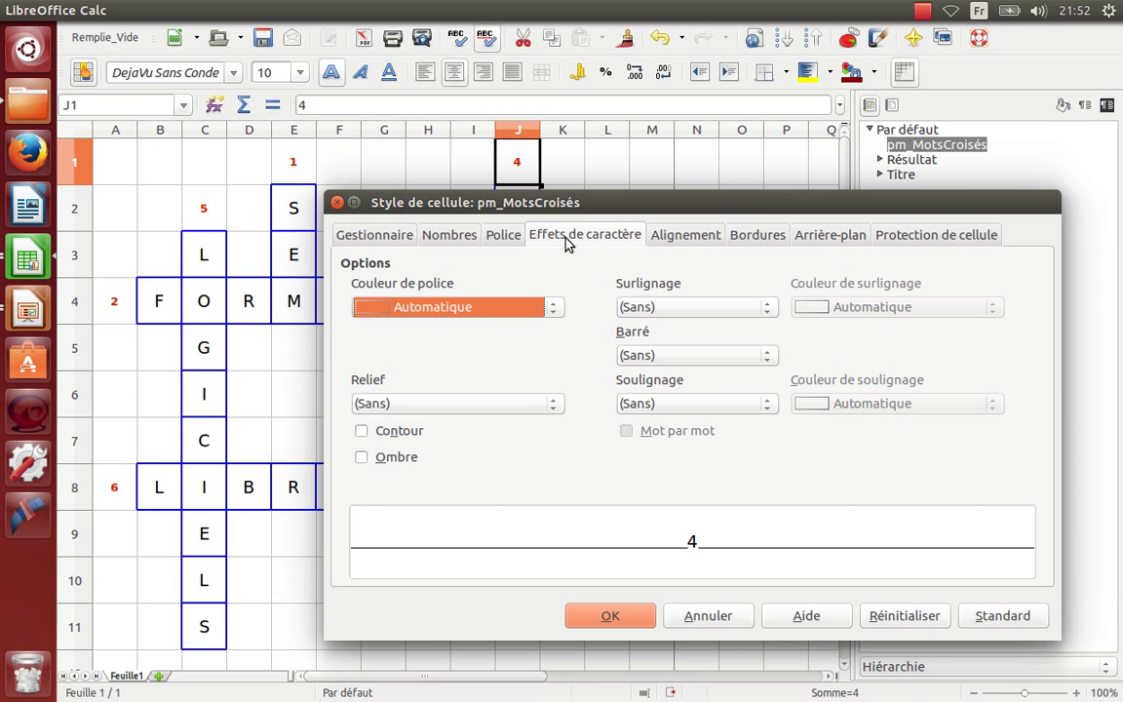
{"action": "left_click", "coordinate": [612, 618]}
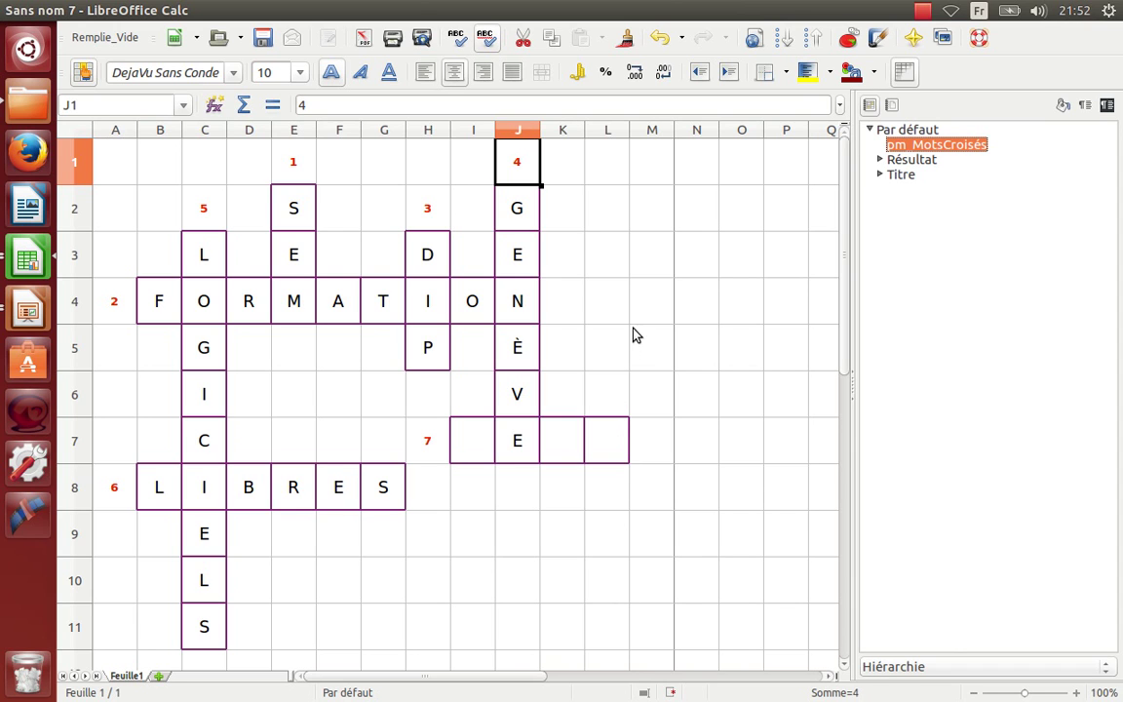
Change the font colour of the Par défaut cell style to Bleu 3
{"action": "right_click", "coordinate": [901, 129]}
{"action": "left_click", "coordinate": [939, 162]}
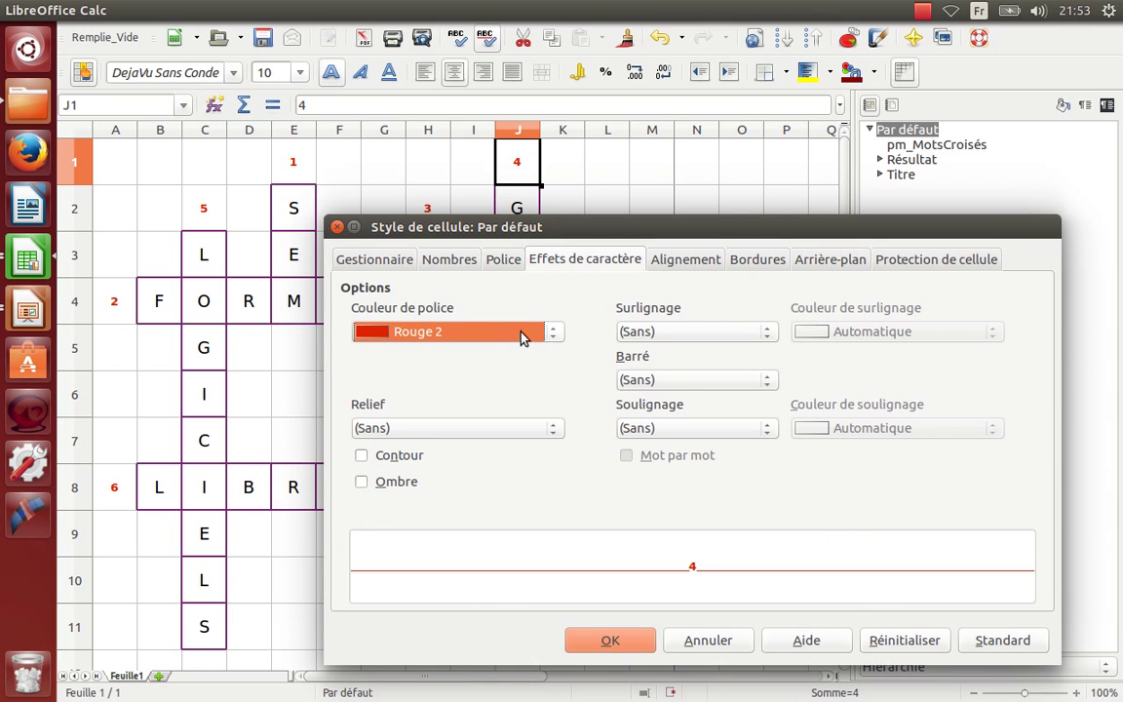
{"action": "left_click", "coordinate": [508, 335]}
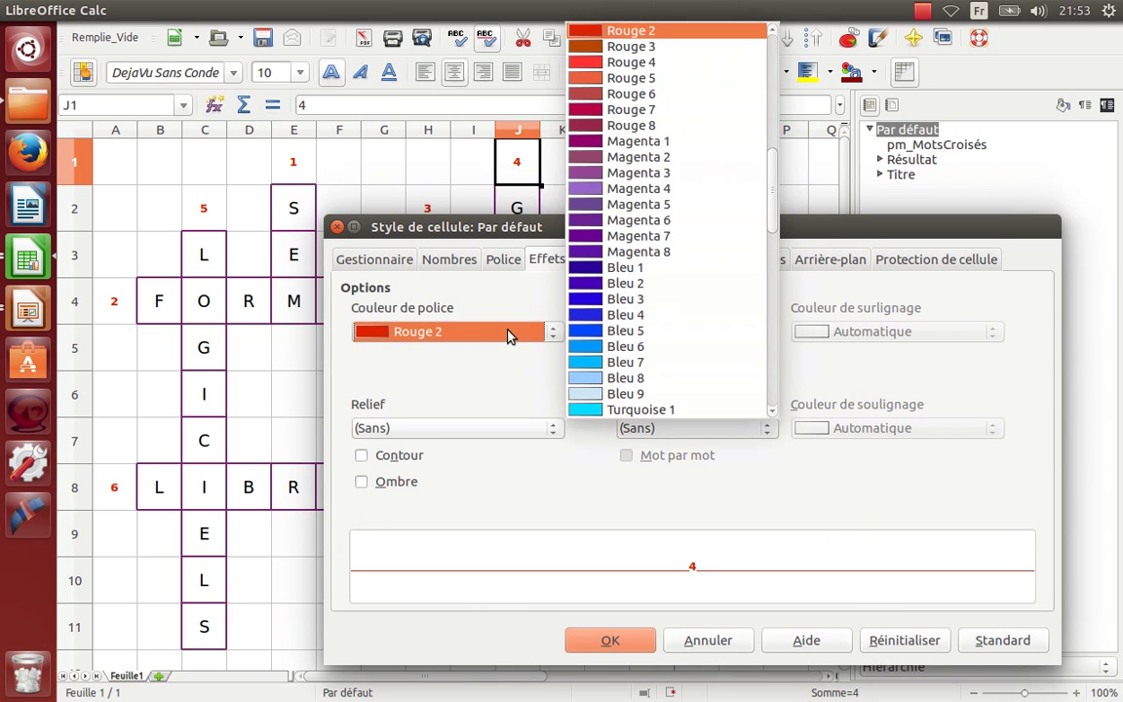
{"action": "left_click", "coordinate": [642, 304]}
{"action": "left_click", "coordinate": [611, 640]}
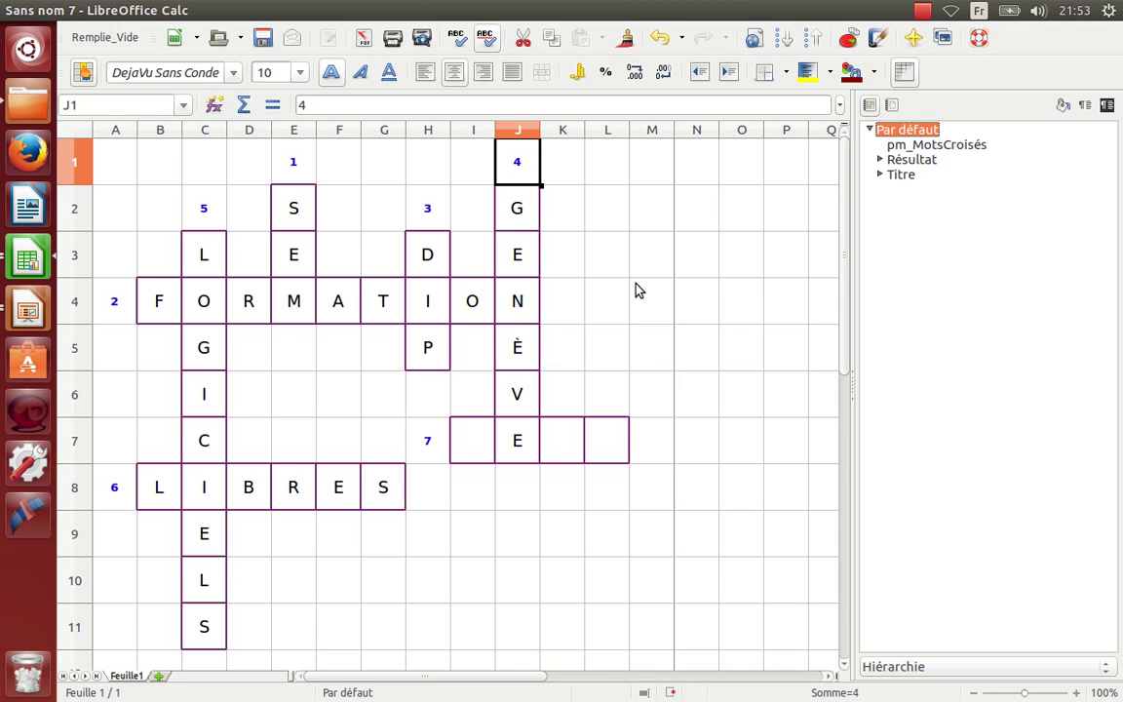
Show the print preview and set the page style's orientation to Paysage
{"action": "left_click", "coordinate": [422, 41]}
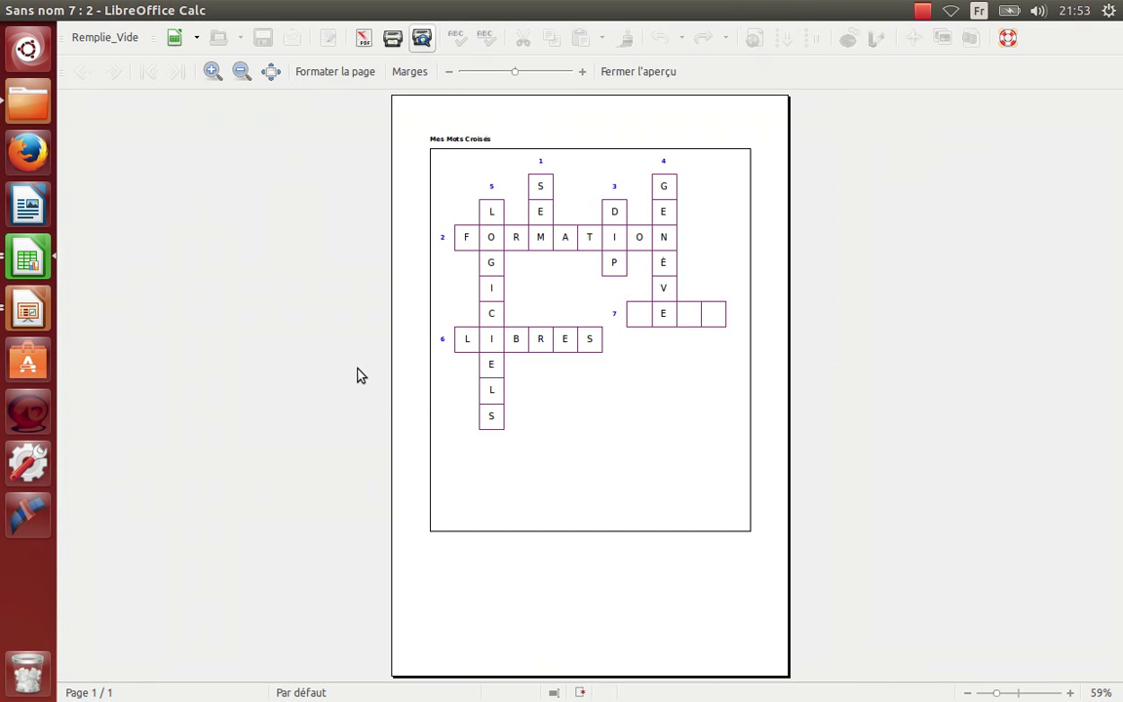
{"action": "left_click", "coordinate": [326, 76]}
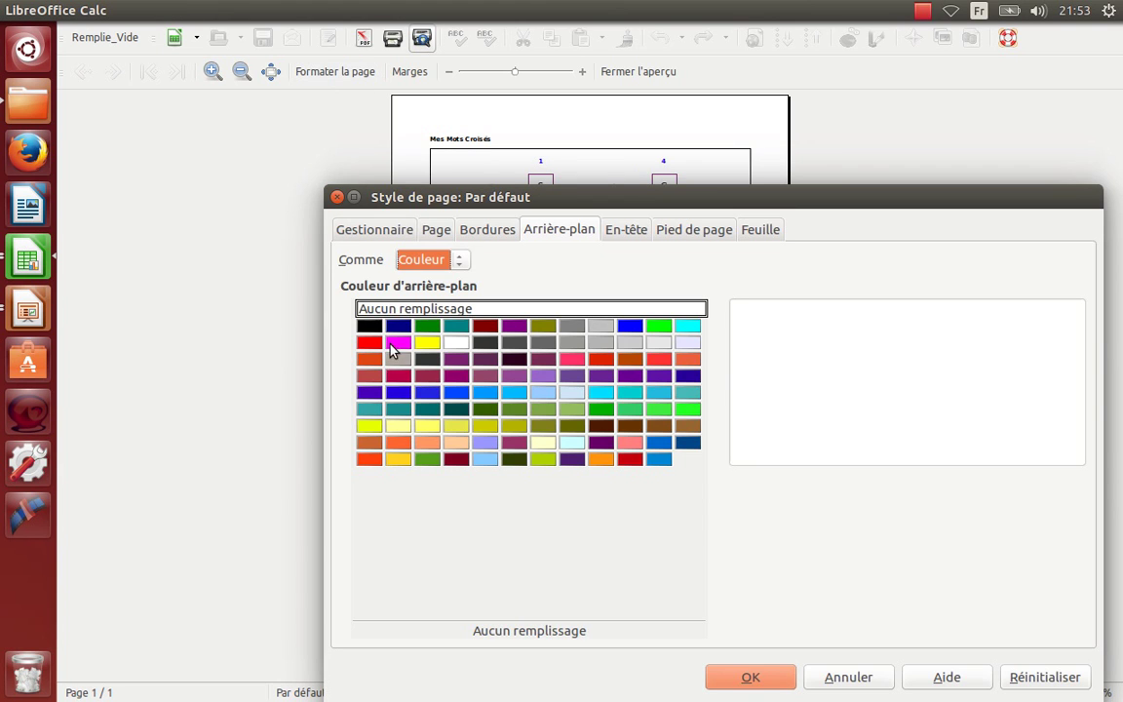
{"action": "left_click", "coordinate": [436, 231]}
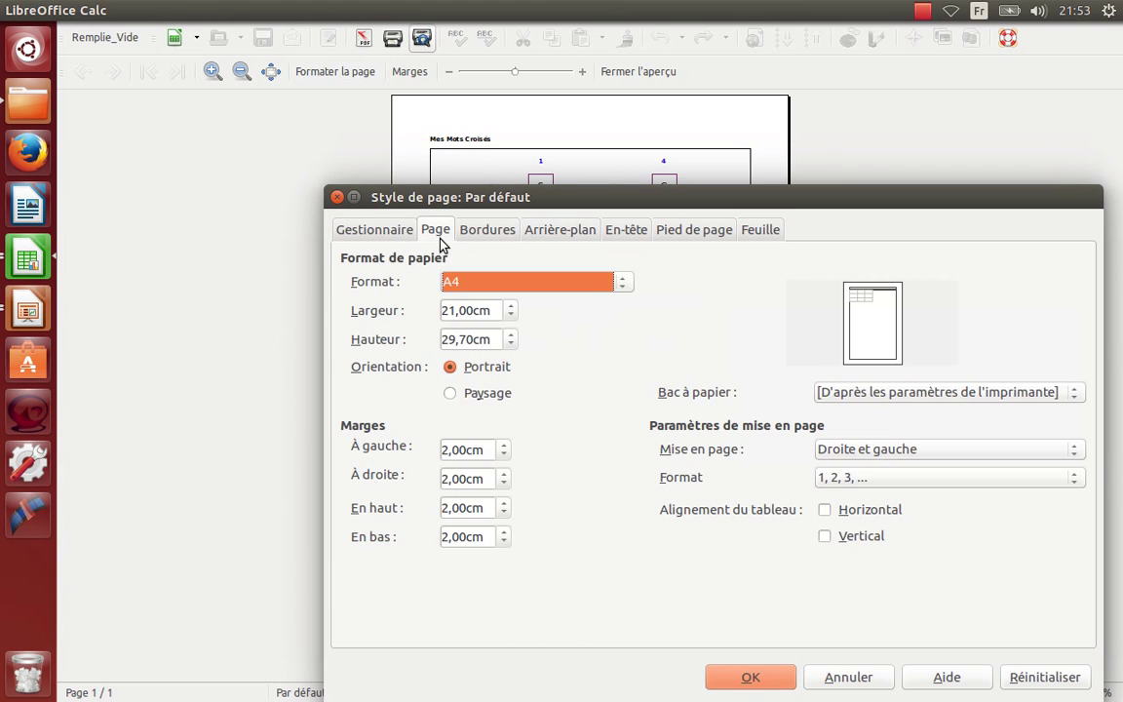
{"action": "left_click", "coordinate": [450, 394]}
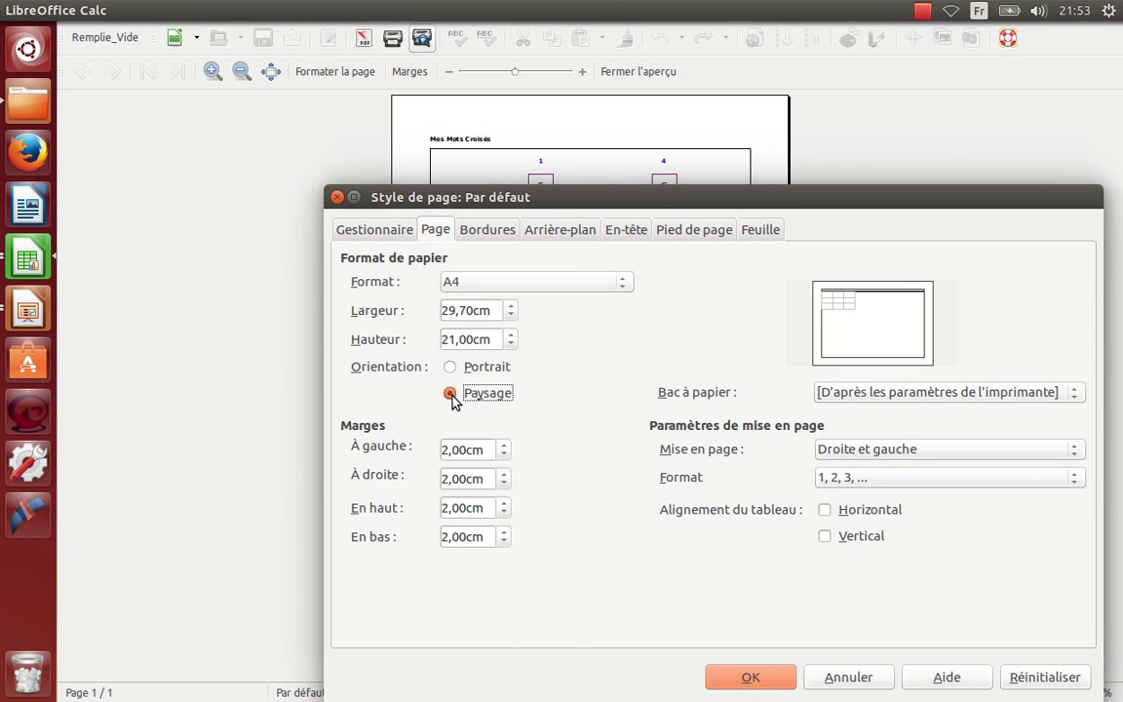
Change the left header area of the page style to read Nouveaux Mots Croisés
{"action": "left_click", "coordinate": [625, 236]}
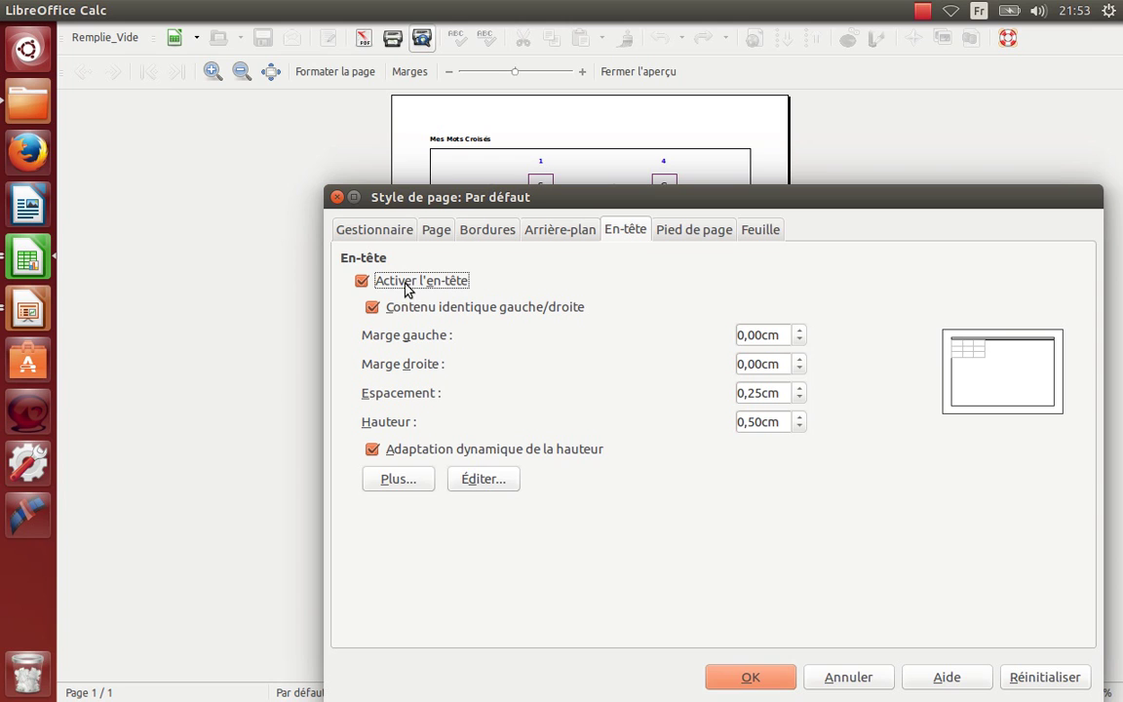
{"action": "left_click", "coordinate": [484, 479]}
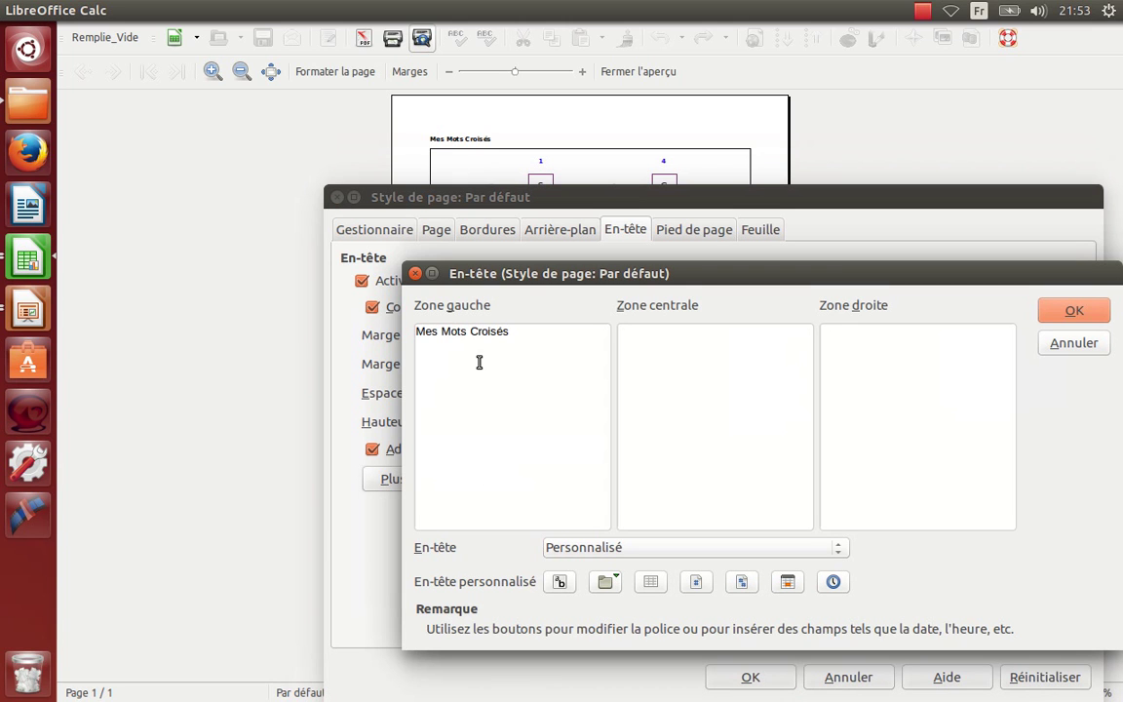
{"action": "left_click_drag", "start_coordinate": [439, 333], "coordinate": [403, 334]}
{"action": "type", "text": "Nouve"}
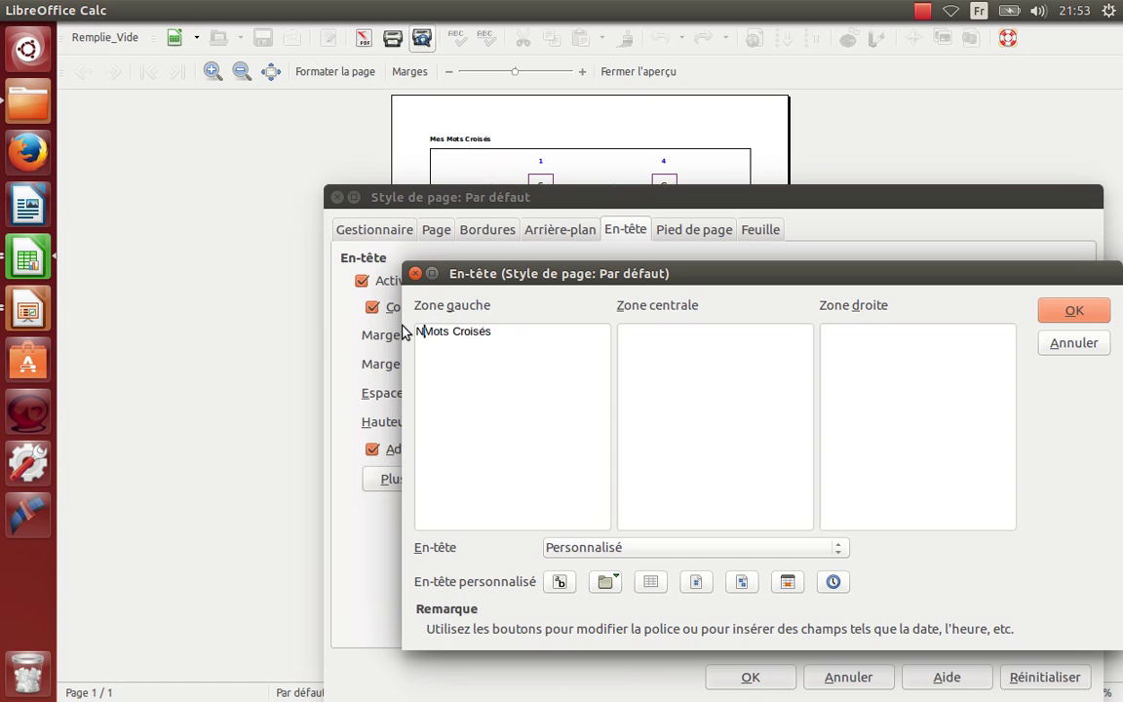
{"action": "type", "text": "aux"}
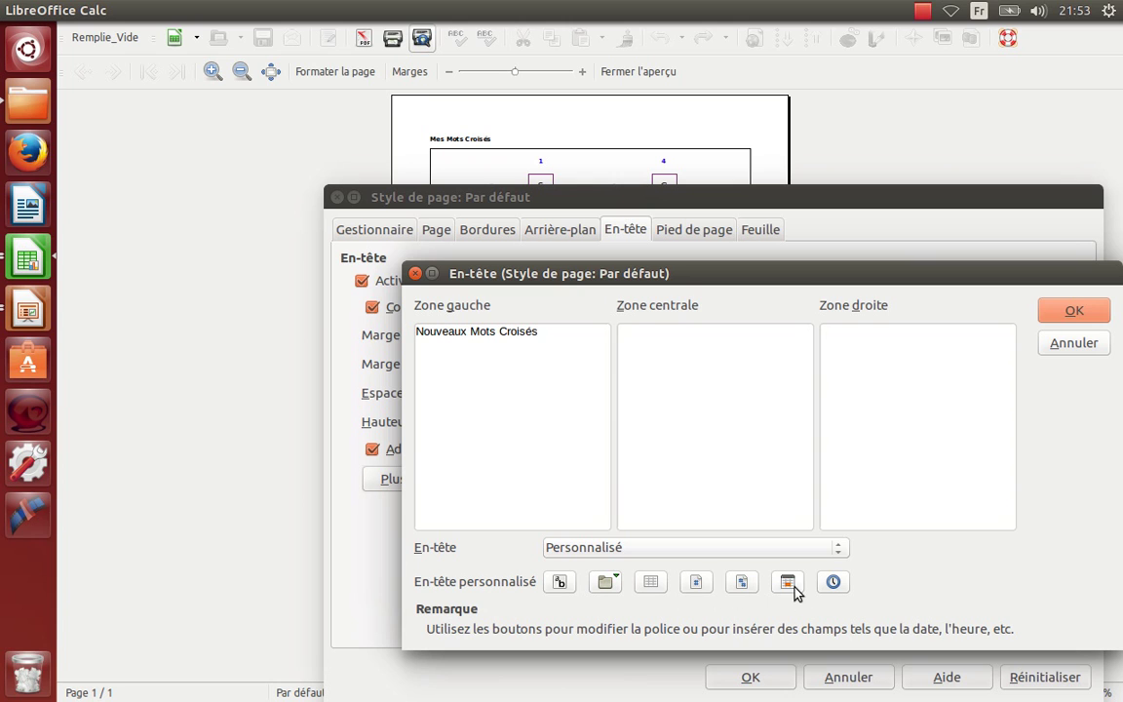
{"action": "left_click", "coordinate": [1053, 310]}
Enable the page style's footer, apply the page settings and close the print preview
{"action": "left_click", "coordinate": [678, 232]}
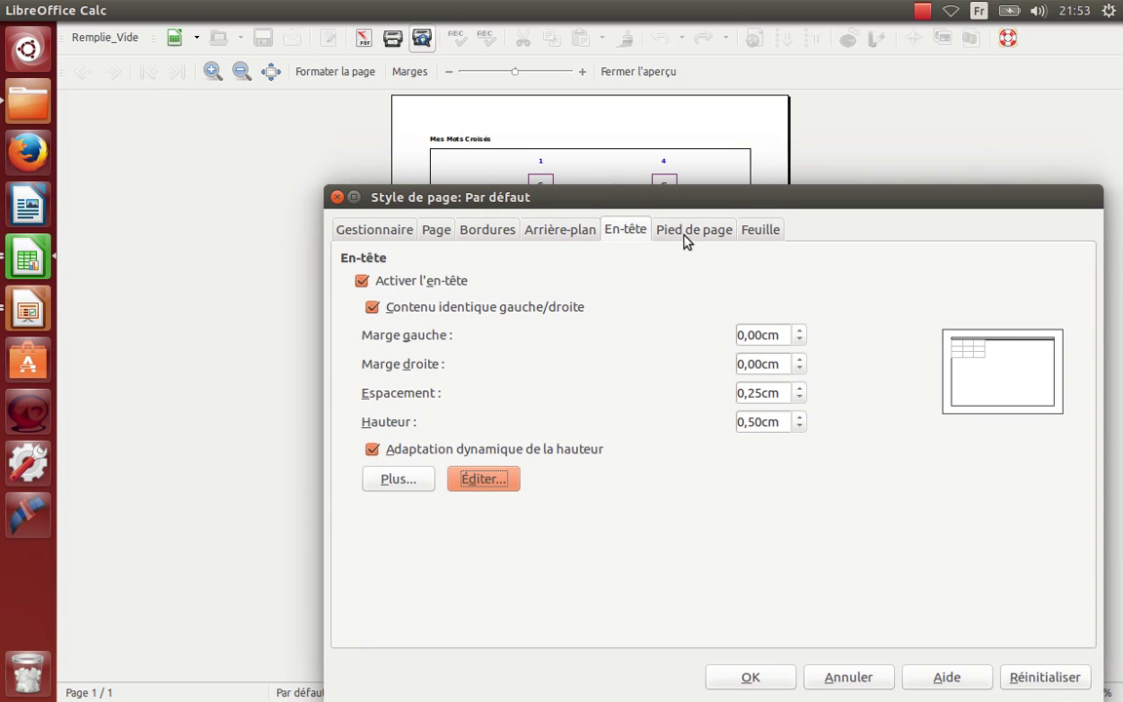
{"action": "left_click", "coordinate": [361, 281]}
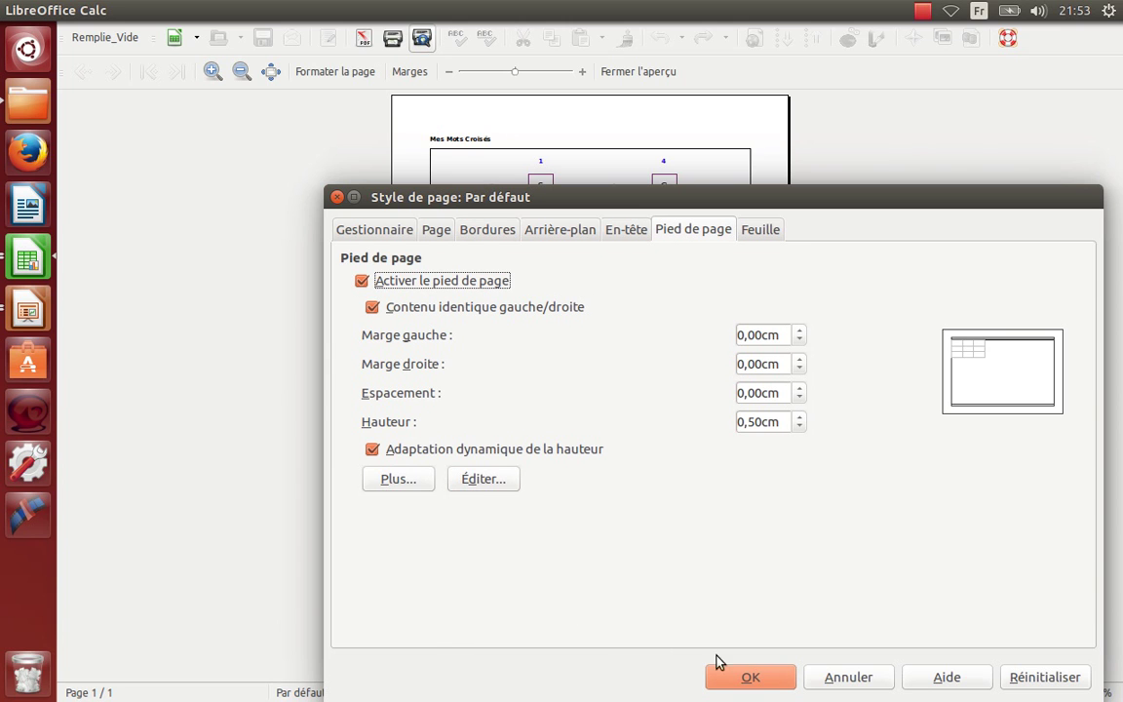
{"action": "left_click", "coordinate": [775, 233]}
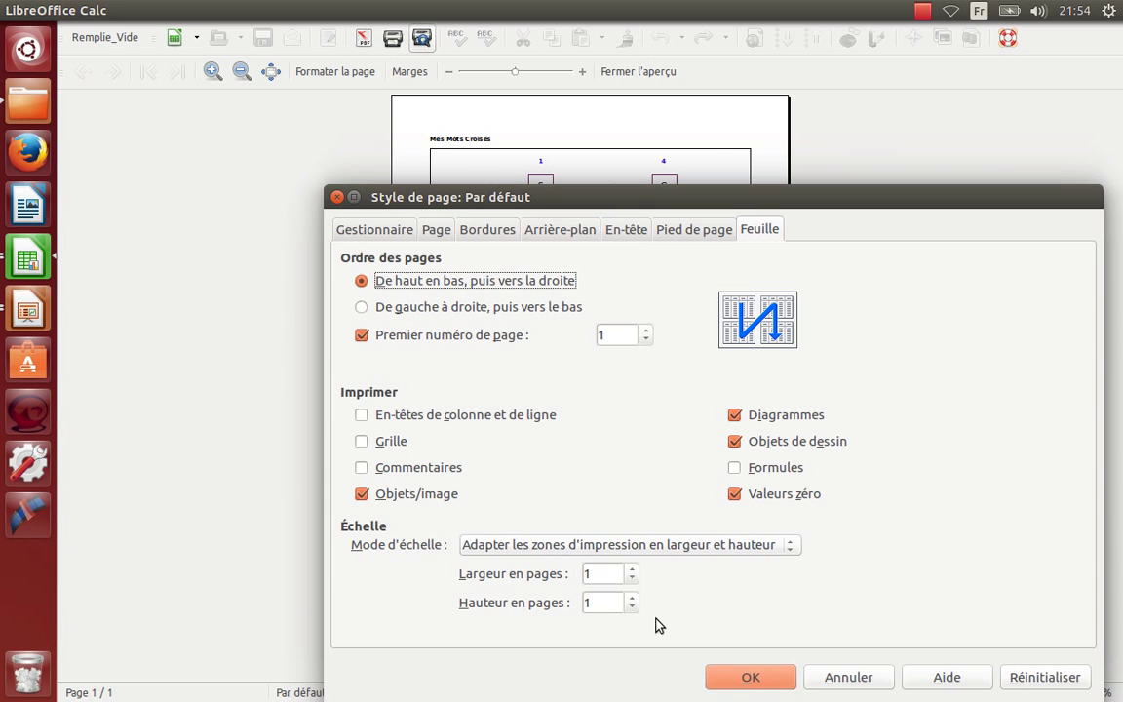
{"action": "left_click", "coordinate": [747, 685]}
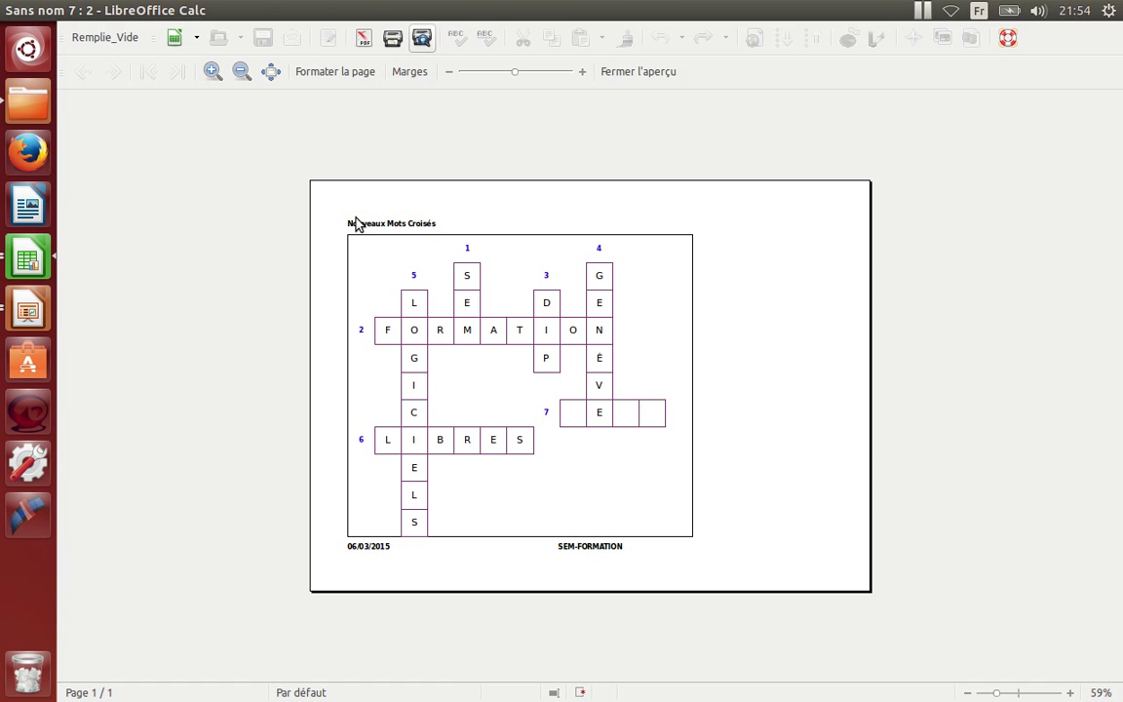
{"action": "left_click", "coordinate": [636, 80]}
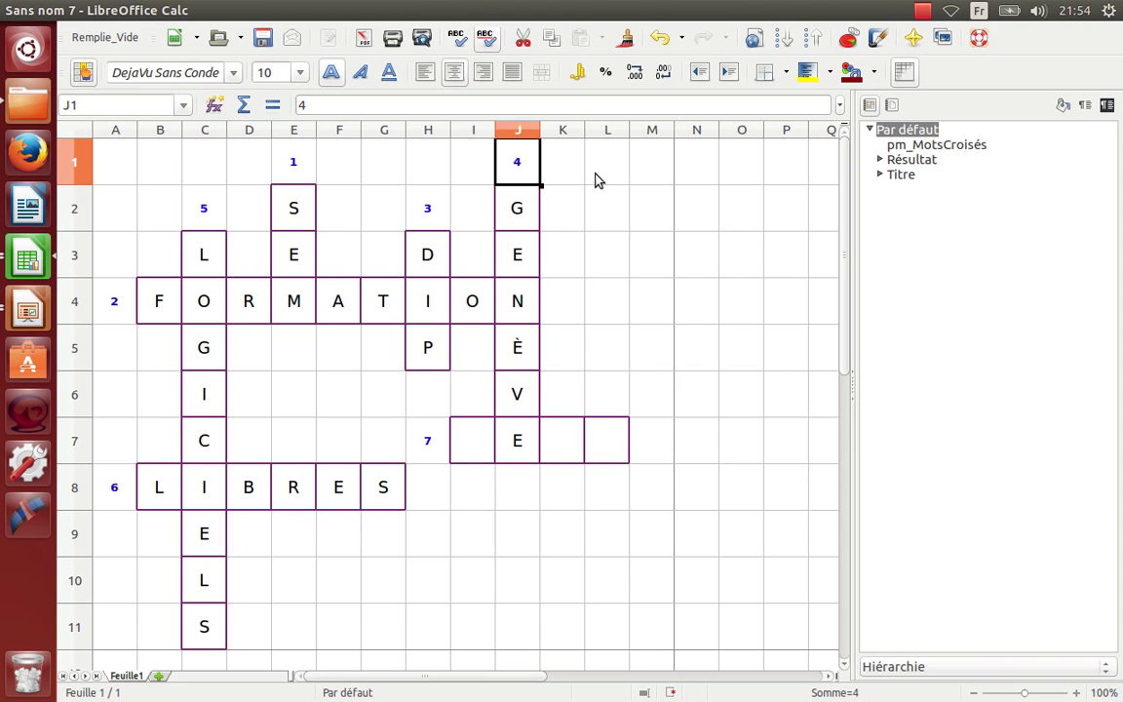
Select cell L1 and save the workbook in the Bureau folder as an ODF spreadsheet template named MotsCroises_v2_mon.ots
{"action": "left_click", "coordinate": [598, 179]}
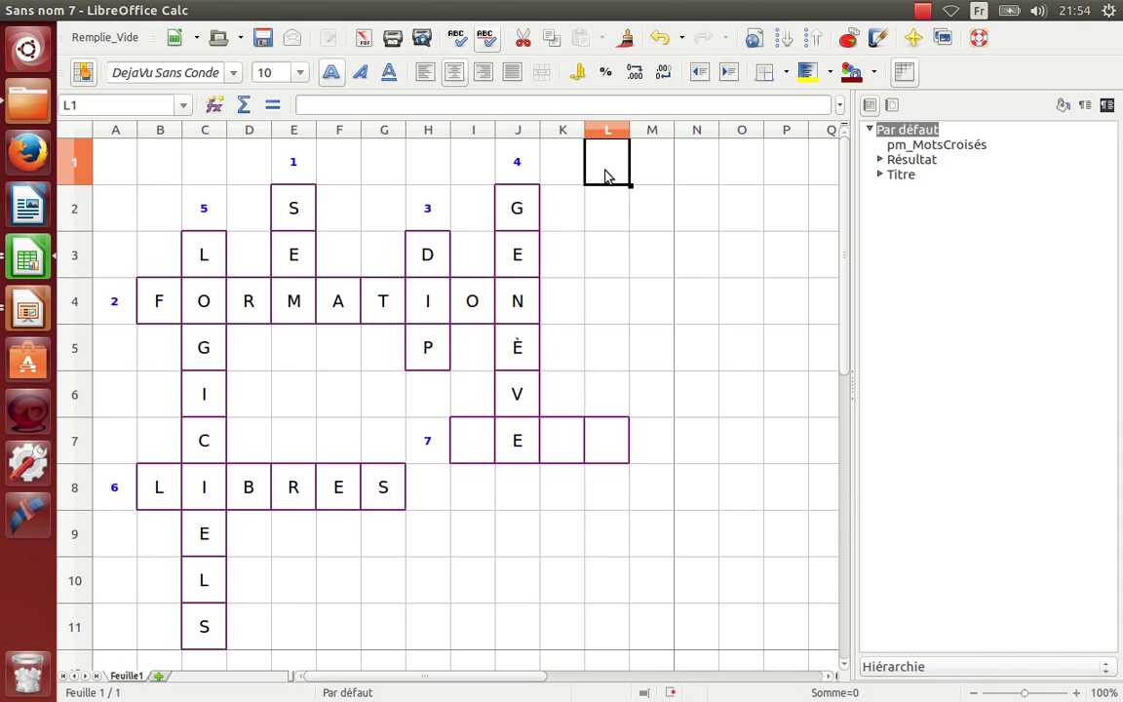
{"action": "left_click", "coordinate": [78, 11]}
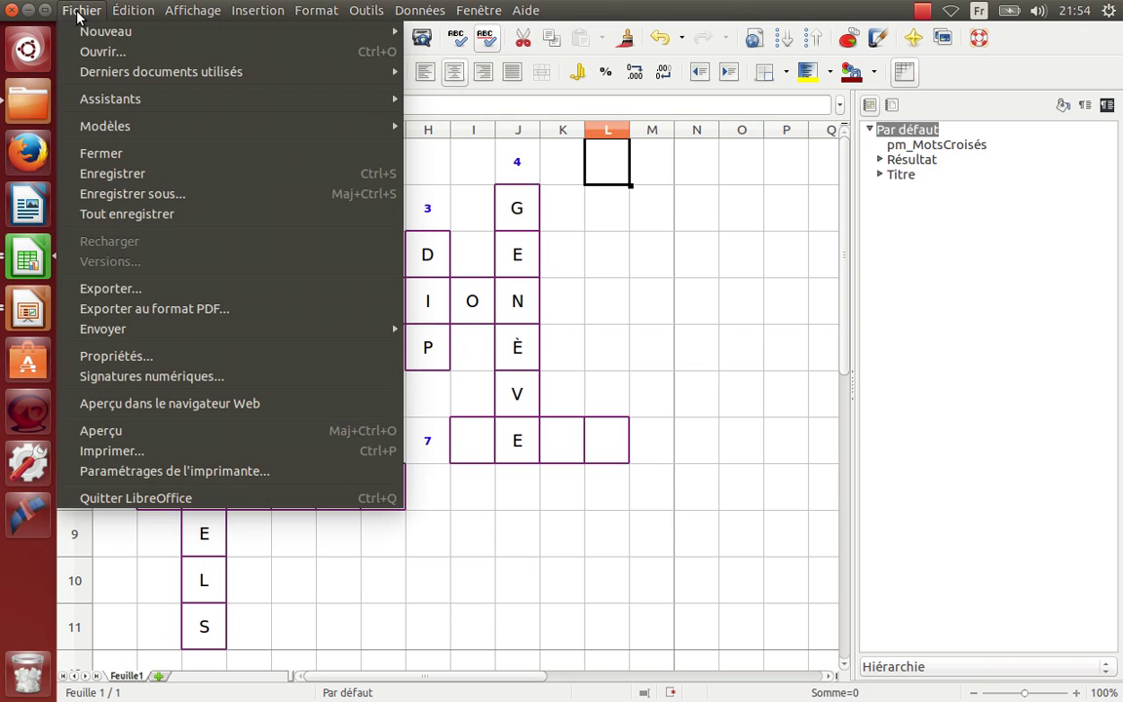
{"action": "left_click", "coordinate": [156, 193]}
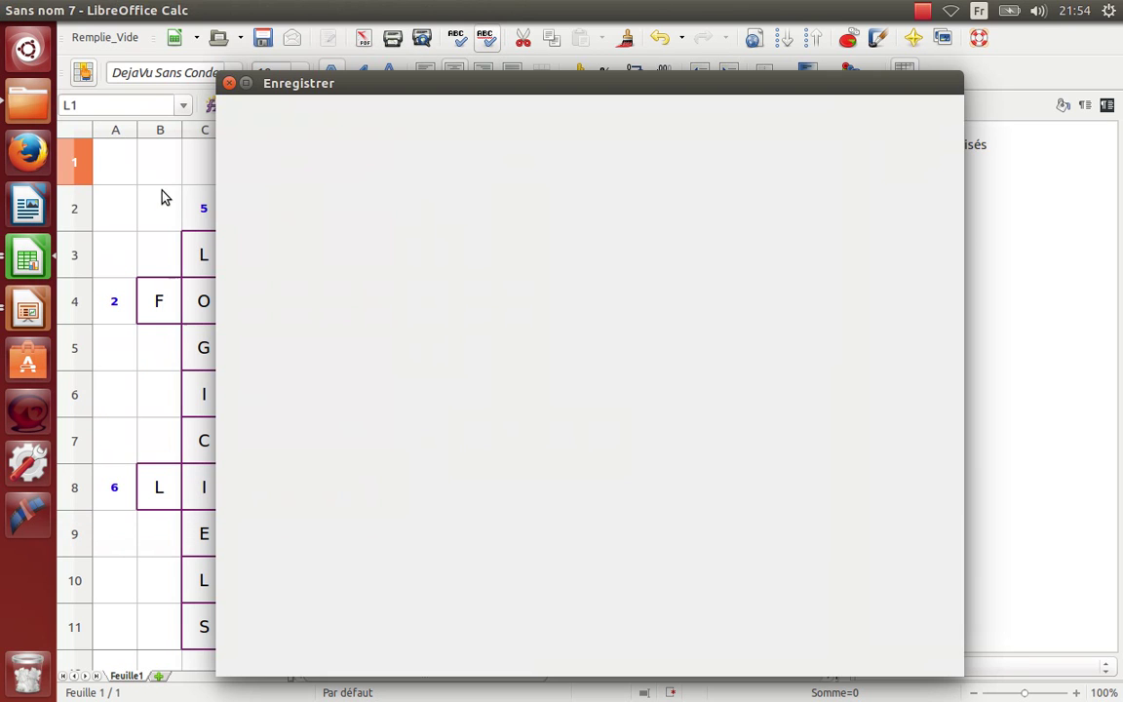
{"action": "left_click", "coordinate": [681, 549]}
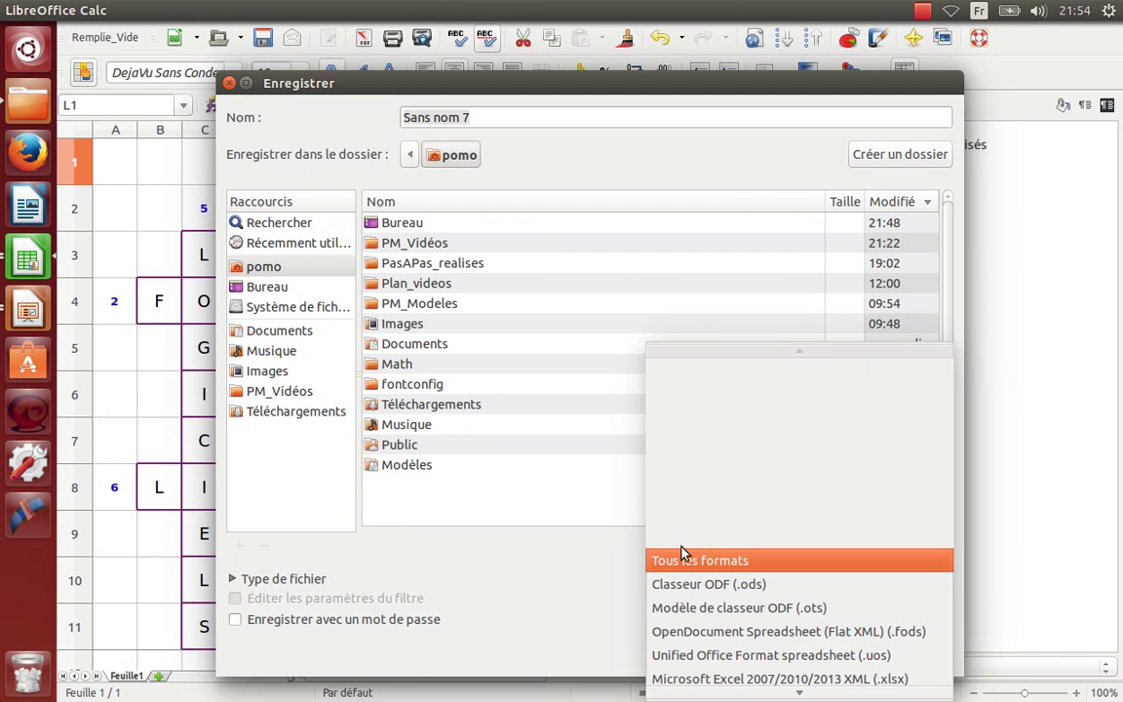
{"action": "left_click", "coordinate": [713, 610]}
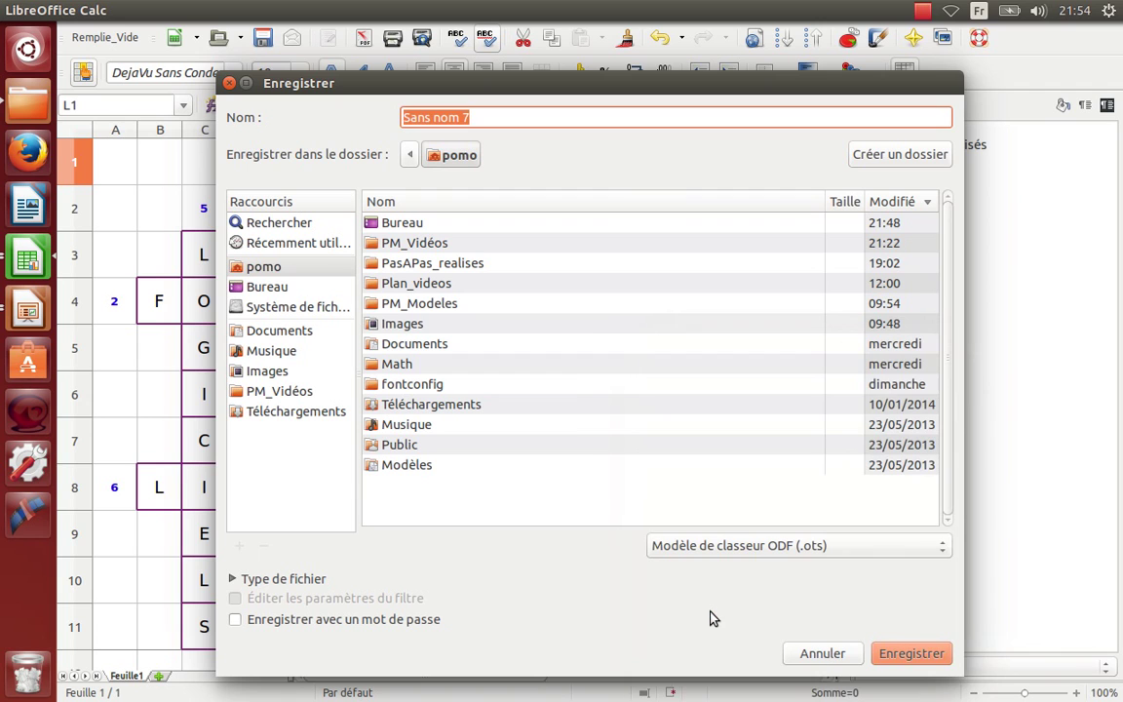
{"action": "left_click", "coordinate": [282, 290]}
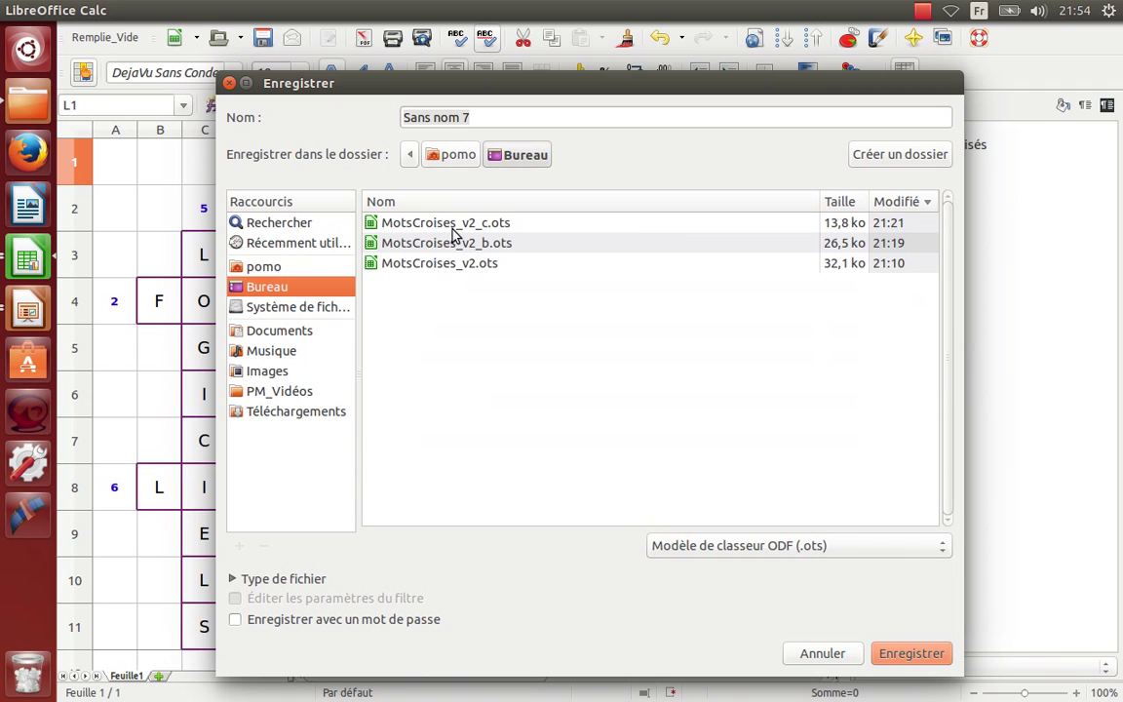
{"action": "left_click", "coordinate": [443, 268]}
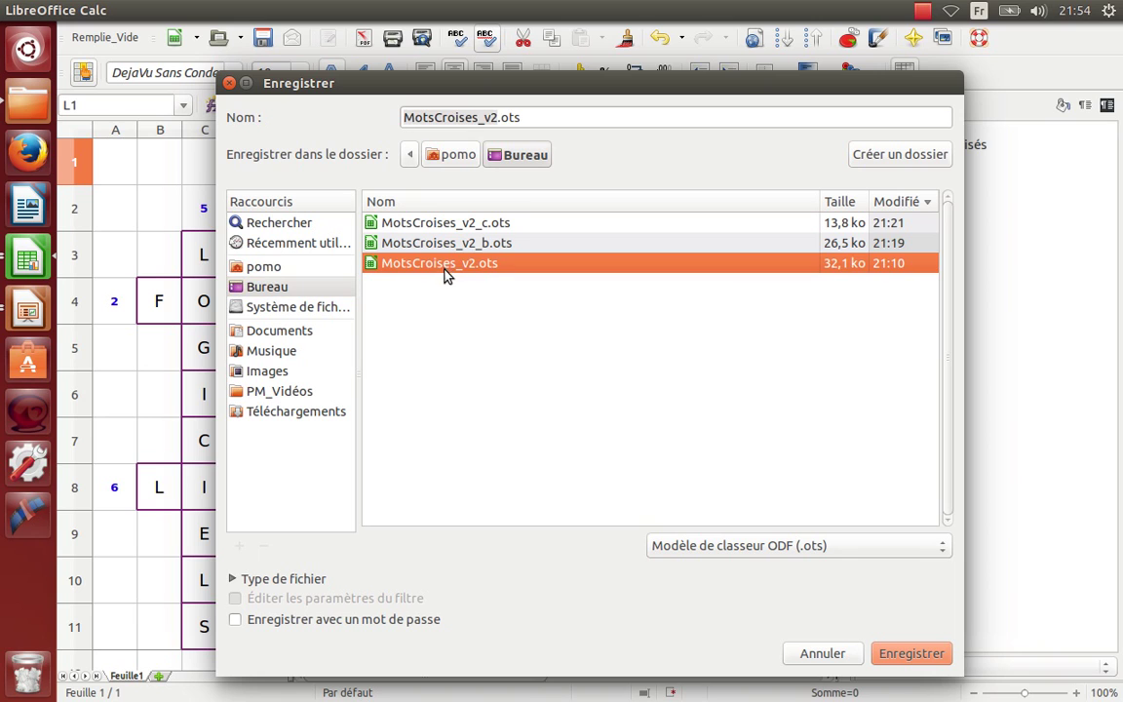
{"action": "left_click", "coordinate": [499, 117]}
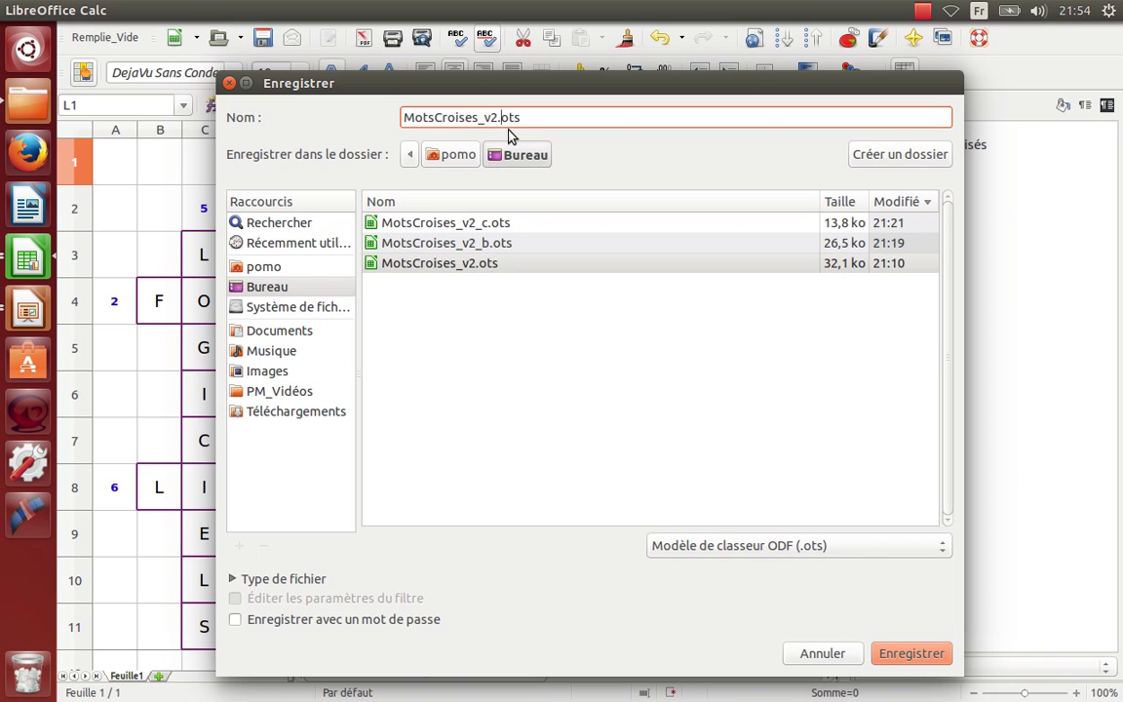
{"action": "type", "text": "_mon"}
{"action": "key", "text": "Return"}
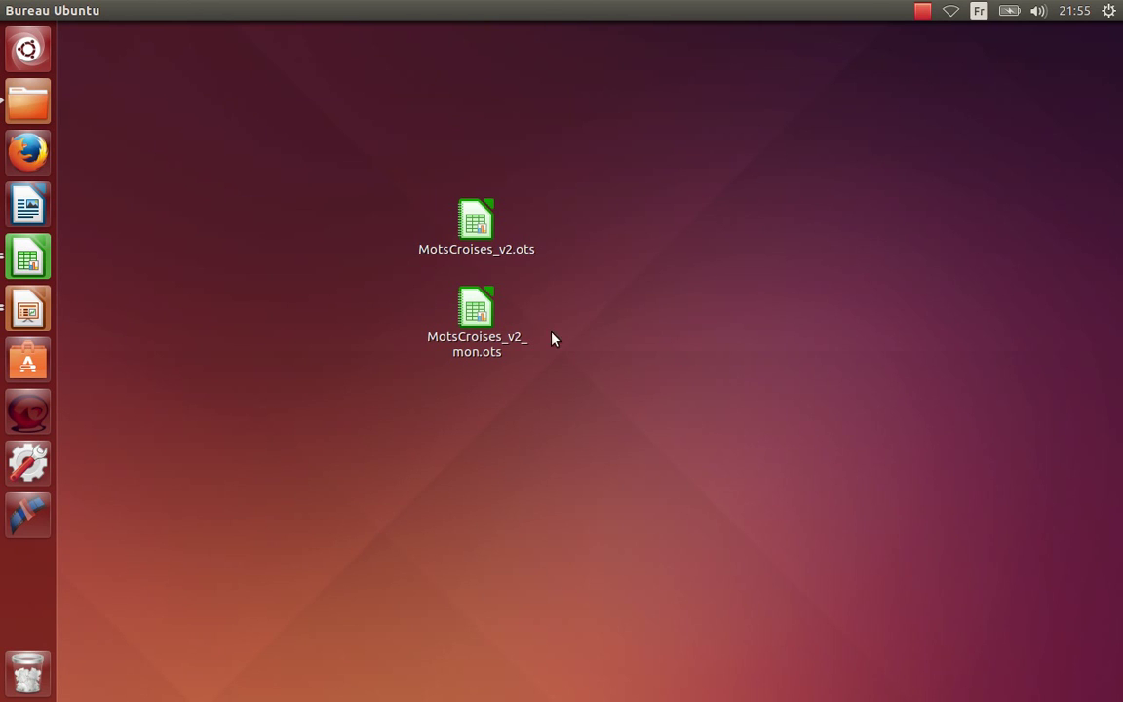
Open MotsCroises_v2_mon.ots from the desktop with its macros enabled
{"action": "double_click", "coordinate": [474, 310]}
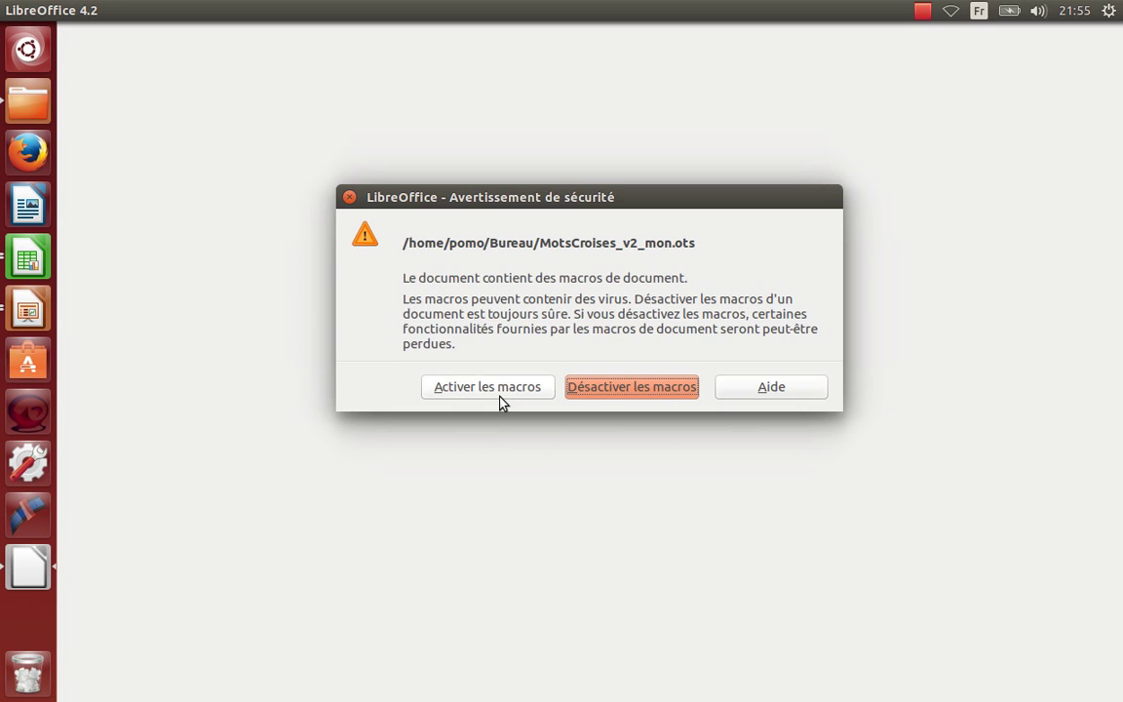
{"action": "left_click", "coordinate": [499, 395]}
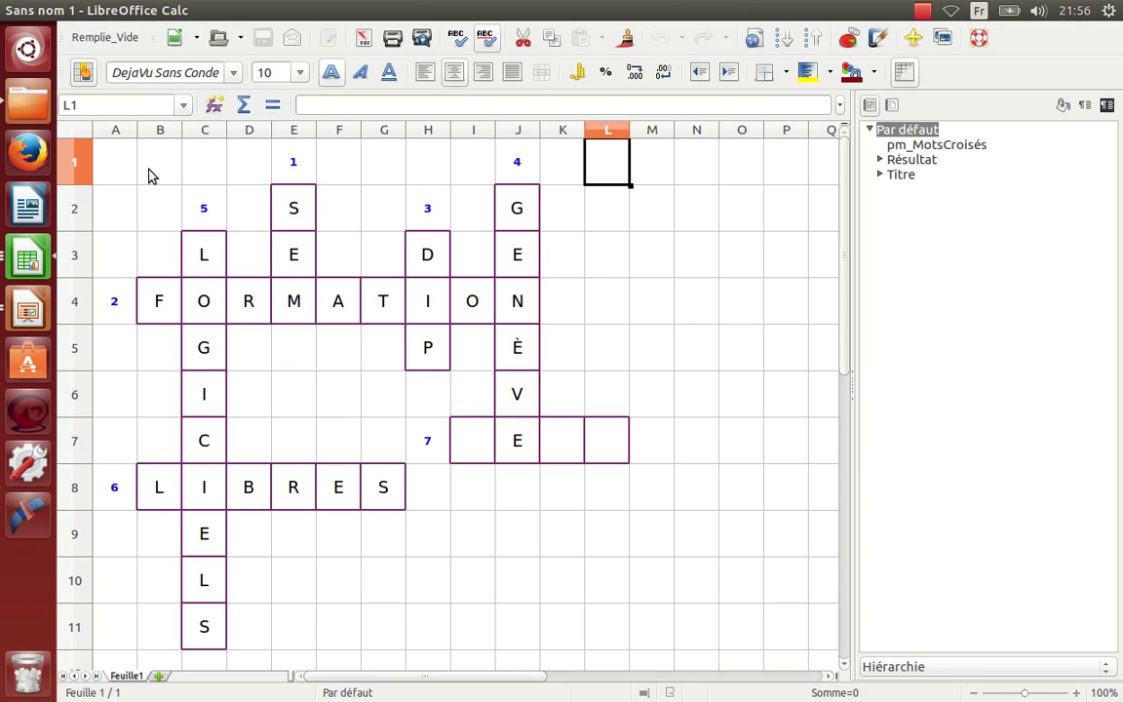
Apply the Par défaut cell style to the whole sheet, delete all cell contents and select cell A1
{"action": "left_click", "coordinate": [84, 134]}
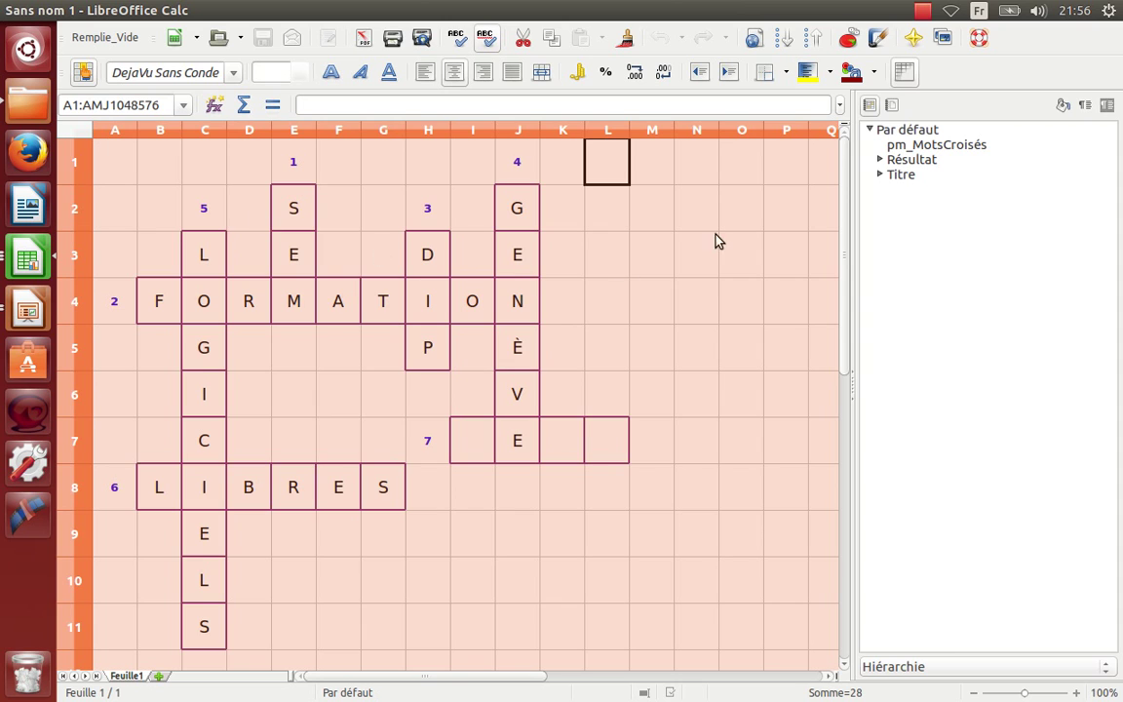
{"action": "left_click", "coordinate": [918, 135]}
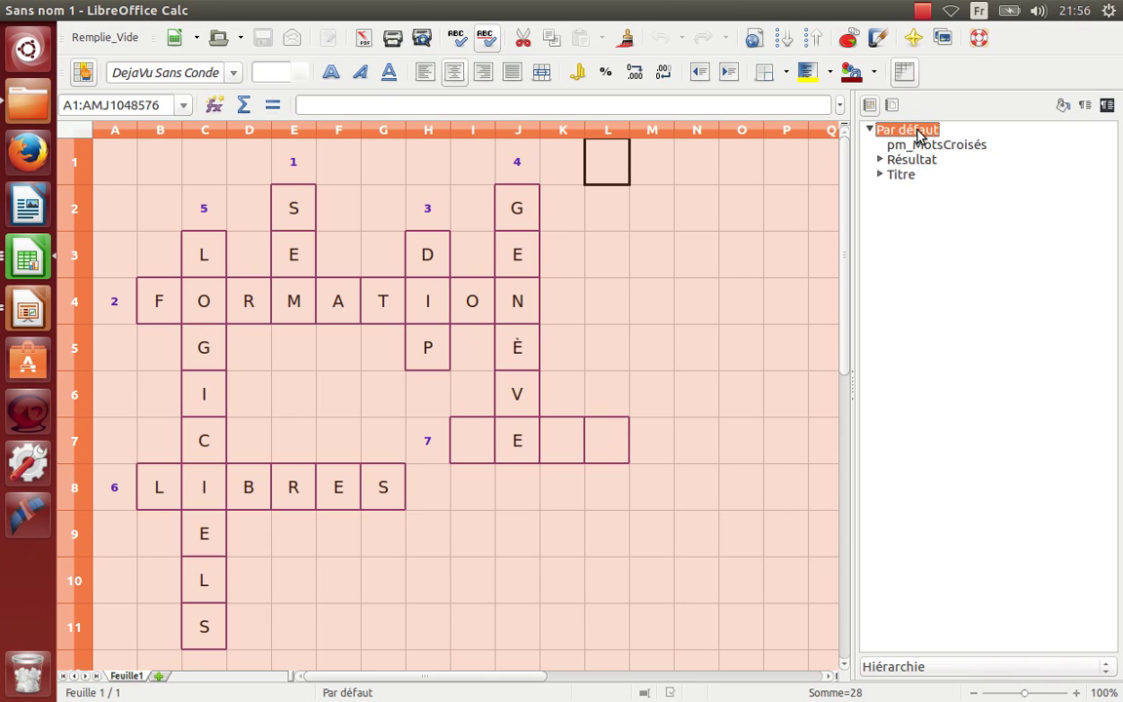
{"action": "double_click", "coordinate": [918, 134]}
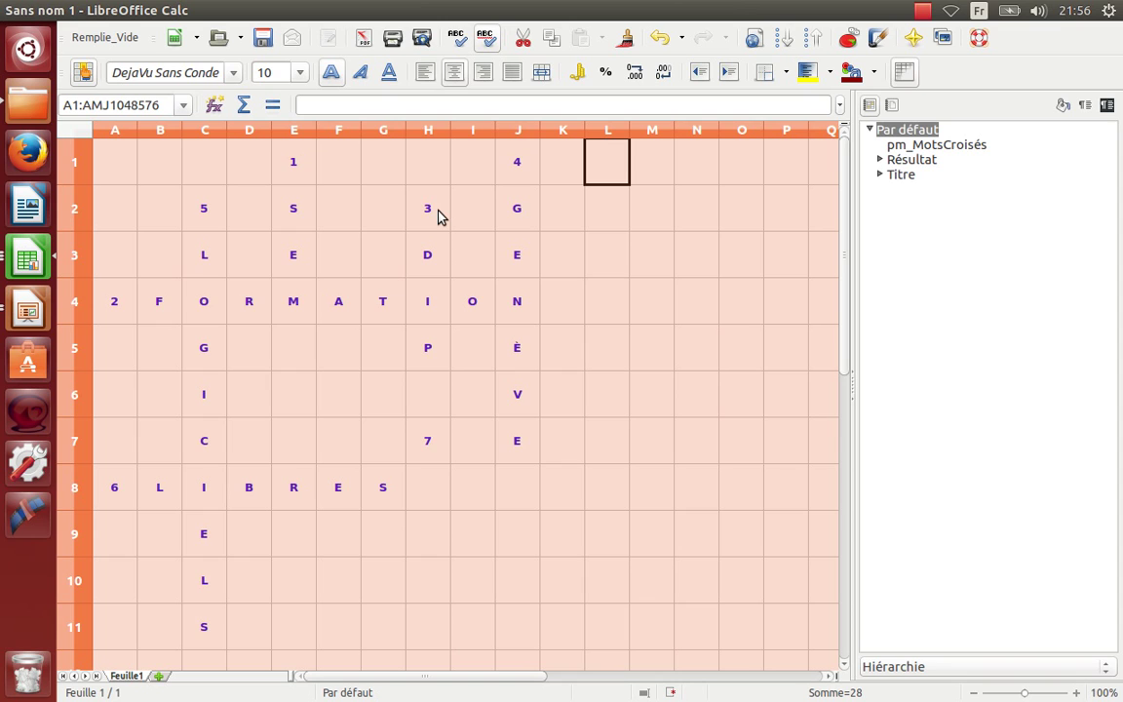
{"action": "key", "text": "Delete"}
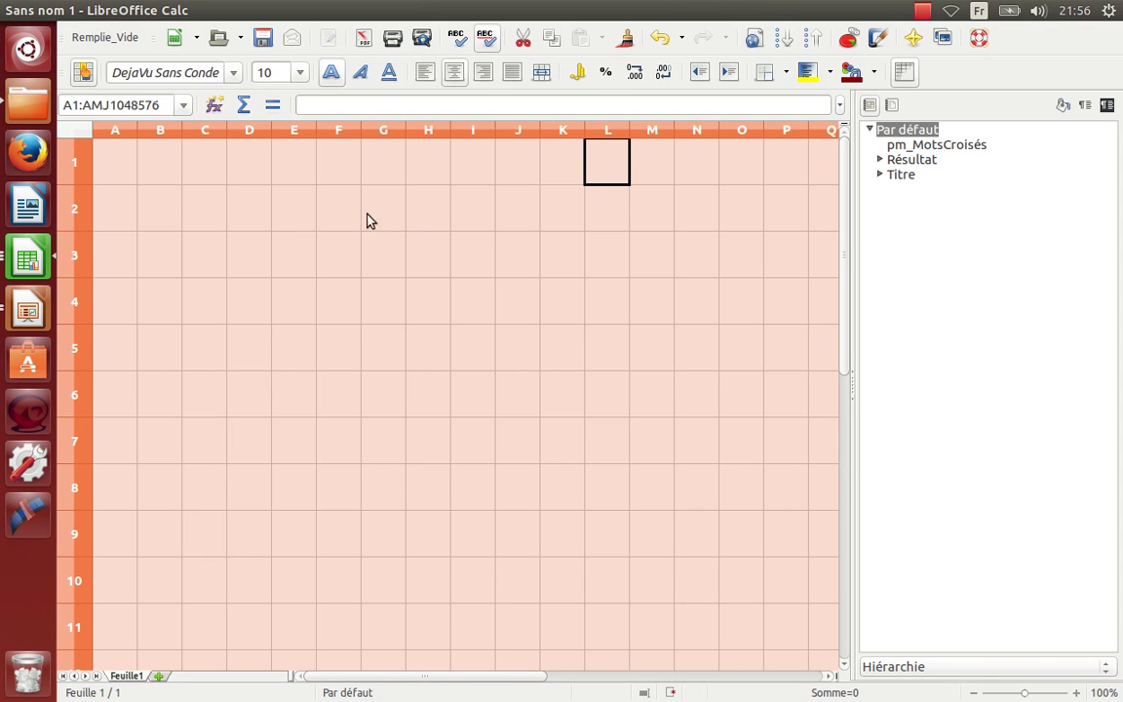
{"action": "left_click", "coordinate": [121, 165]}
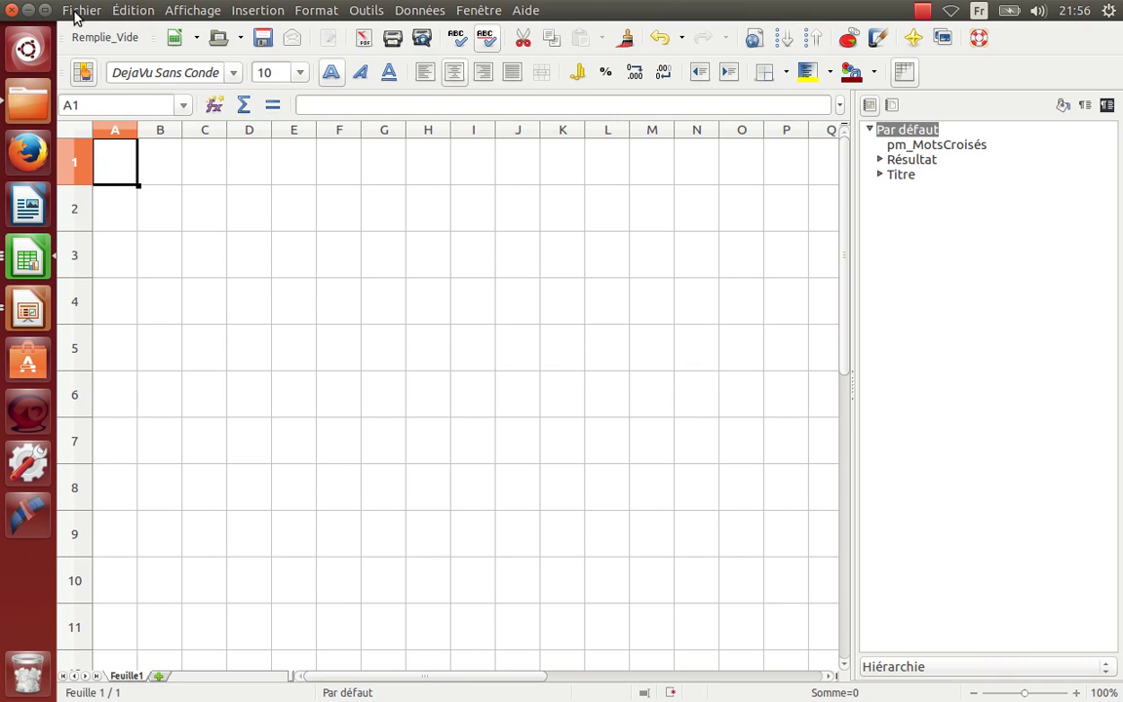
Save the emptied workbook in the Bureau folder as an ODF spreadsheet template (.ots), basing its file name on MotsCroises_v2_mon.ots
{"action": "left_click", "coordinate": [78, 12]}
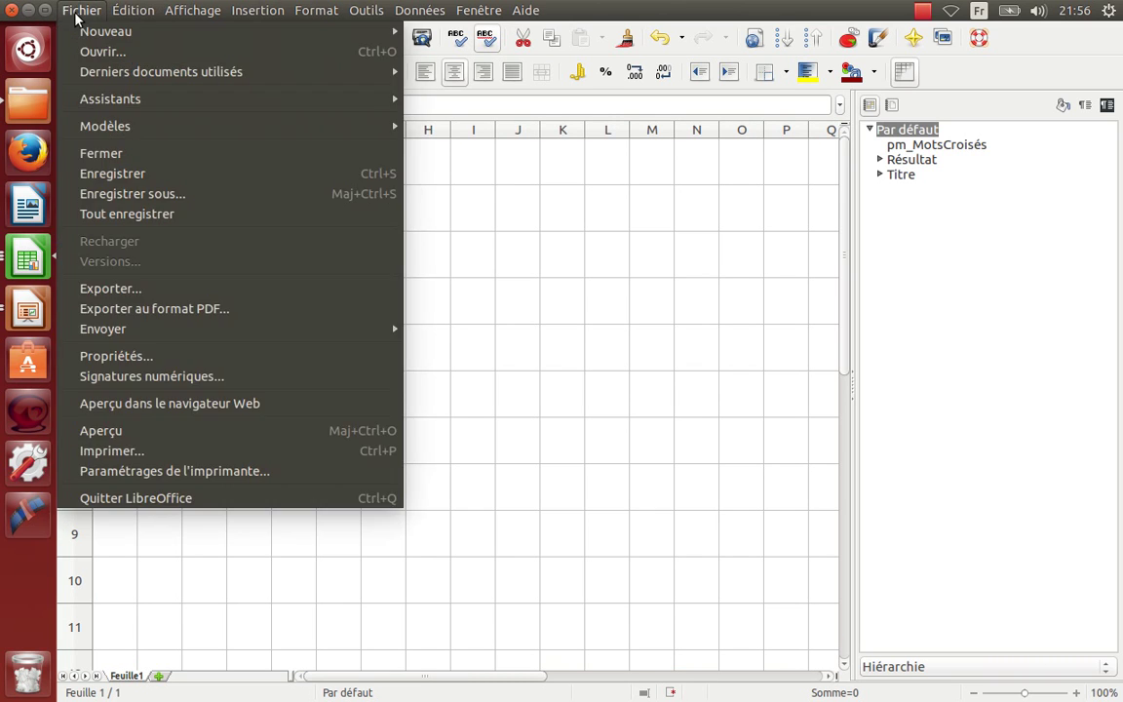
{"action": "left_click", "coordinate": [133, 194]}
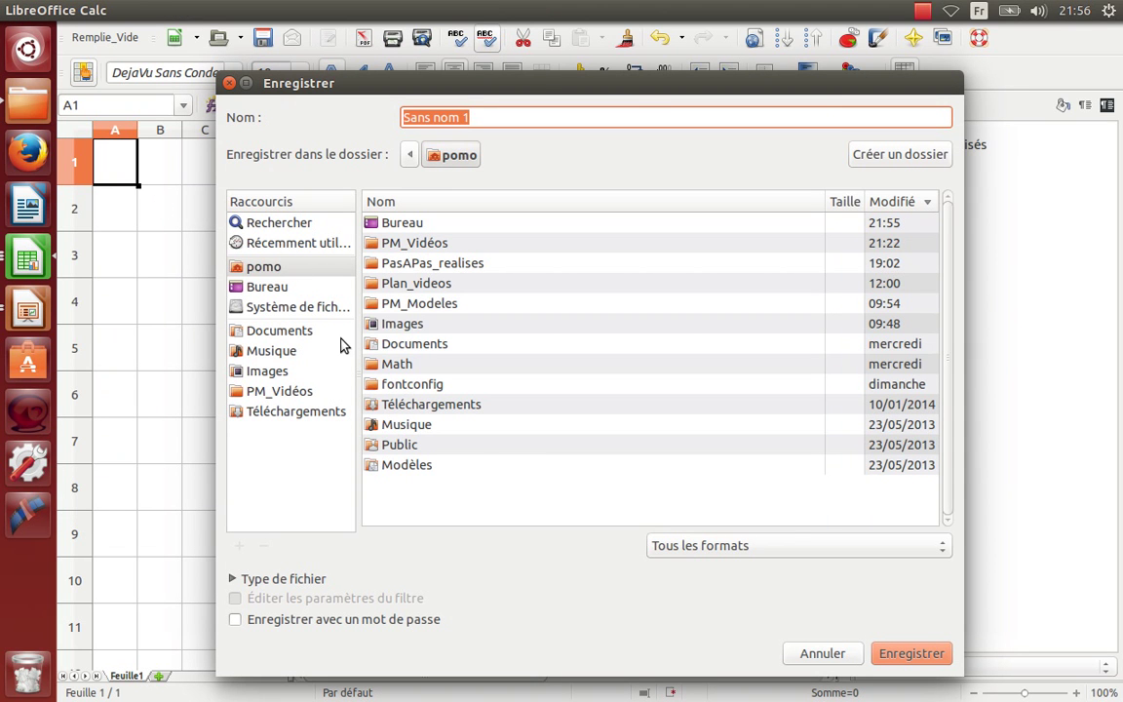
{"action": "left_click", "coordinate": [268, 287]}
{"action": "left_click", "coordinate": [780, 548]}
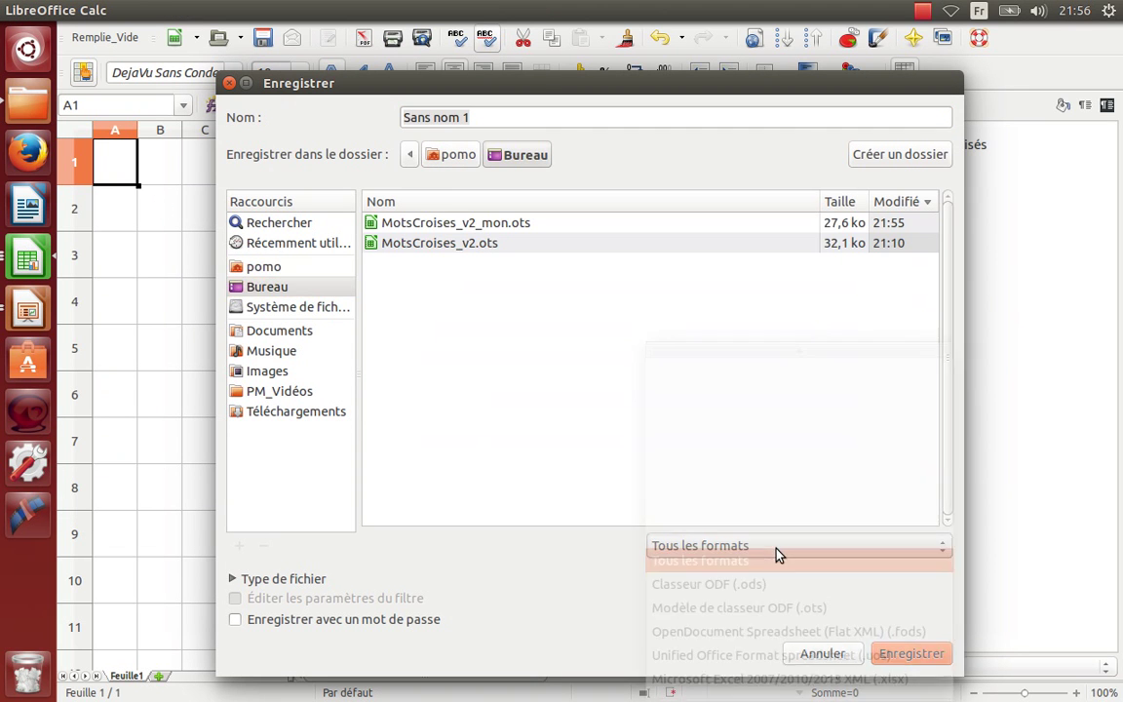
{"action": "left_click", "coordinate": [784, 608]}
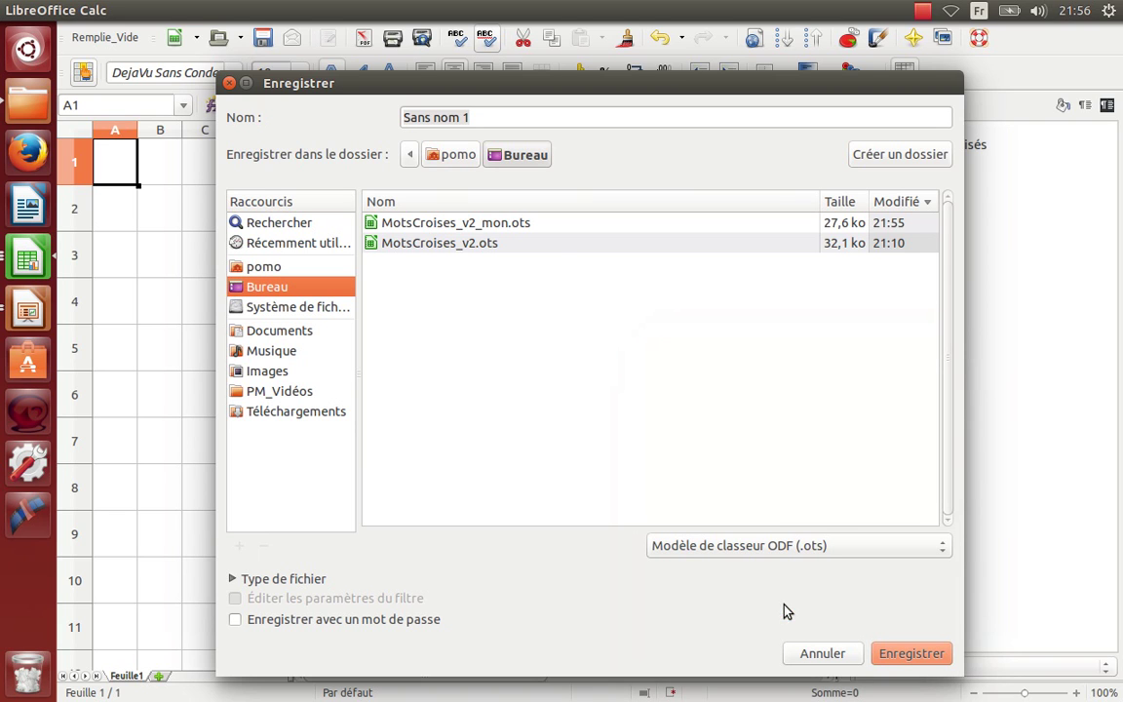
{"action": "left_click", "coordinate": [488, 224]}
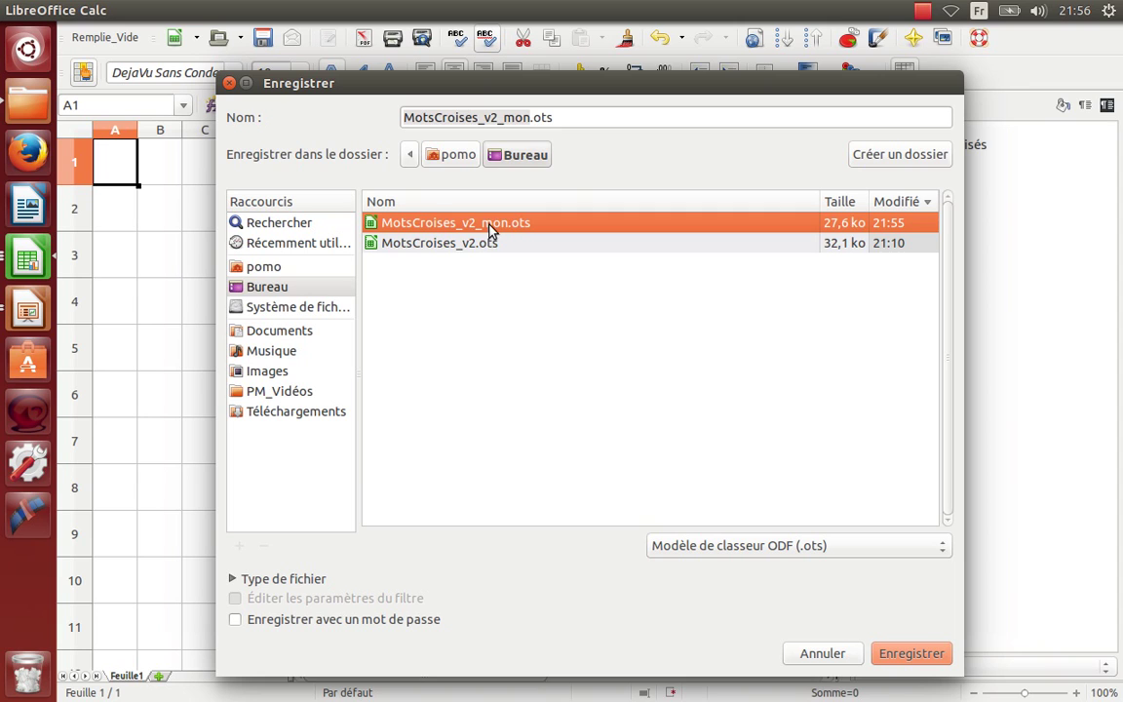
{"action": "left_click", "coordinate": [527, 117]}
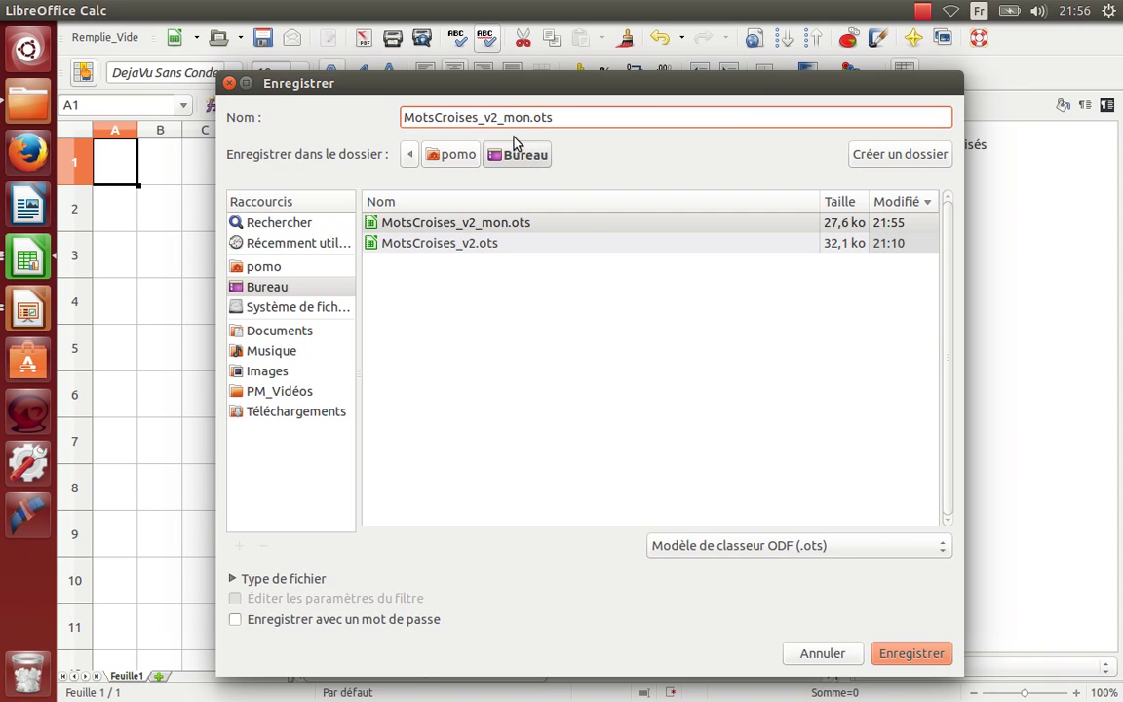
{"action": "key", "text": "BackSpace"}
{"action": "left_click", "coordinate": [913, 655]}
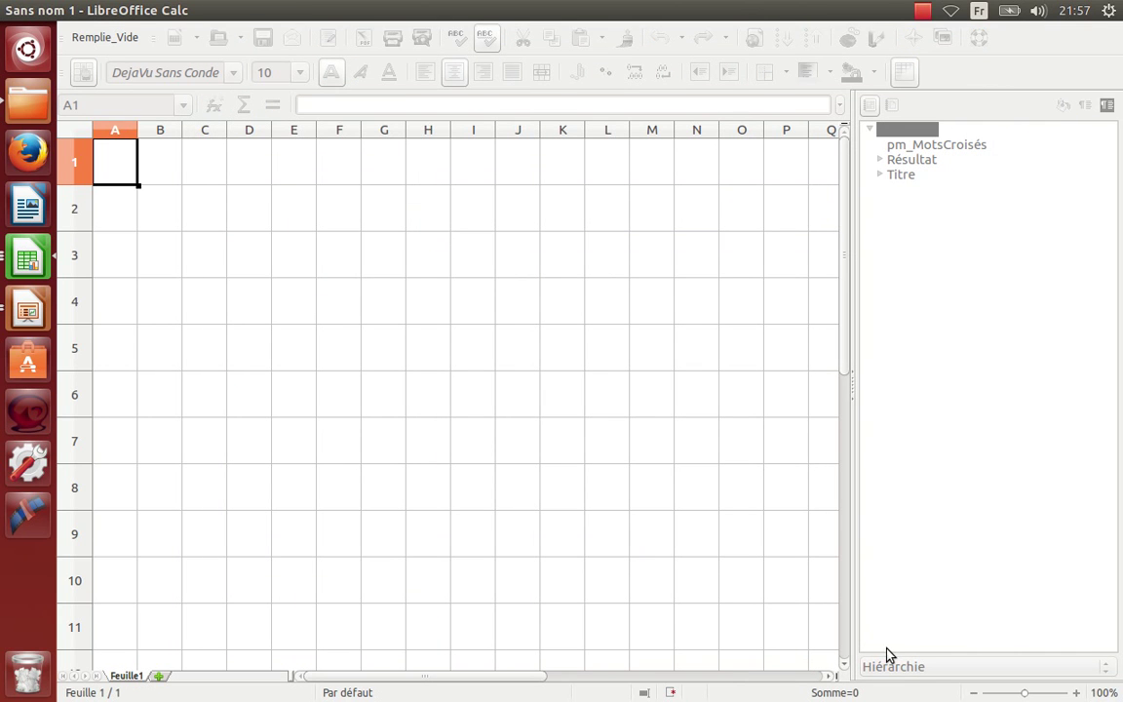